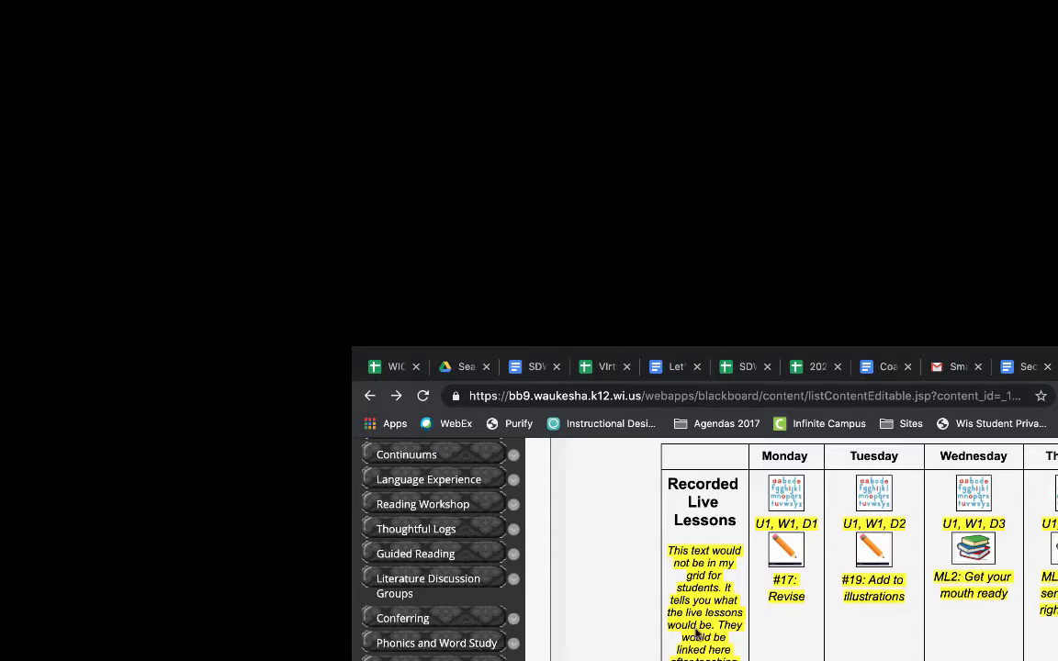
Step: Browse back and forth between the Blackboard Samples weekly grid and the TUESDAY lesson page
scroll(470, 562, up, 10)
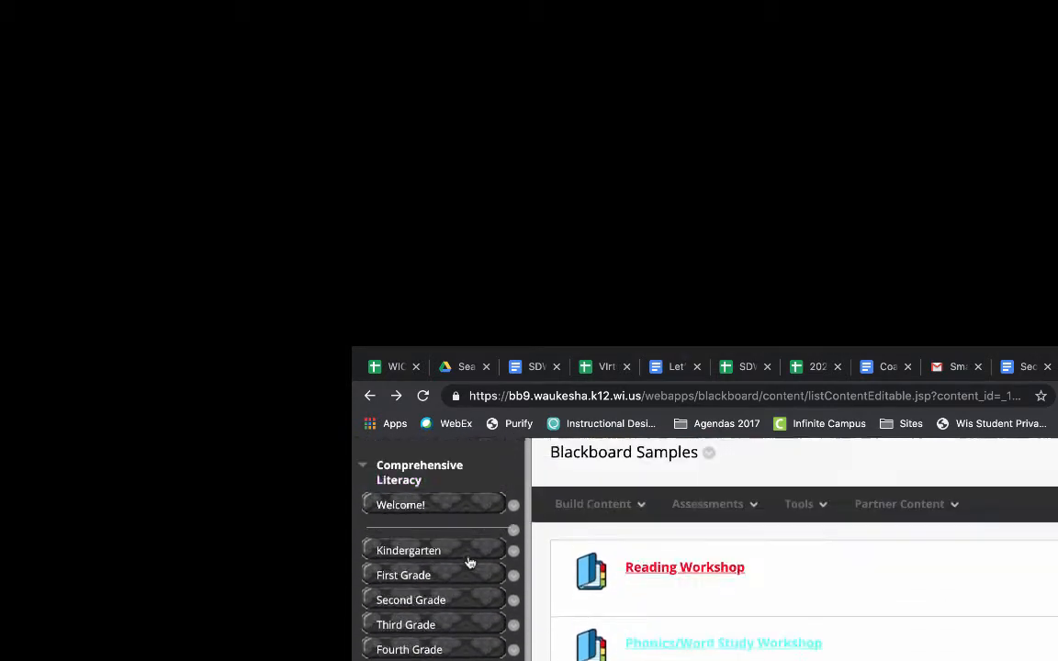
scroll(470, 562, down, 15)
scroll(470, 562, up, 3)
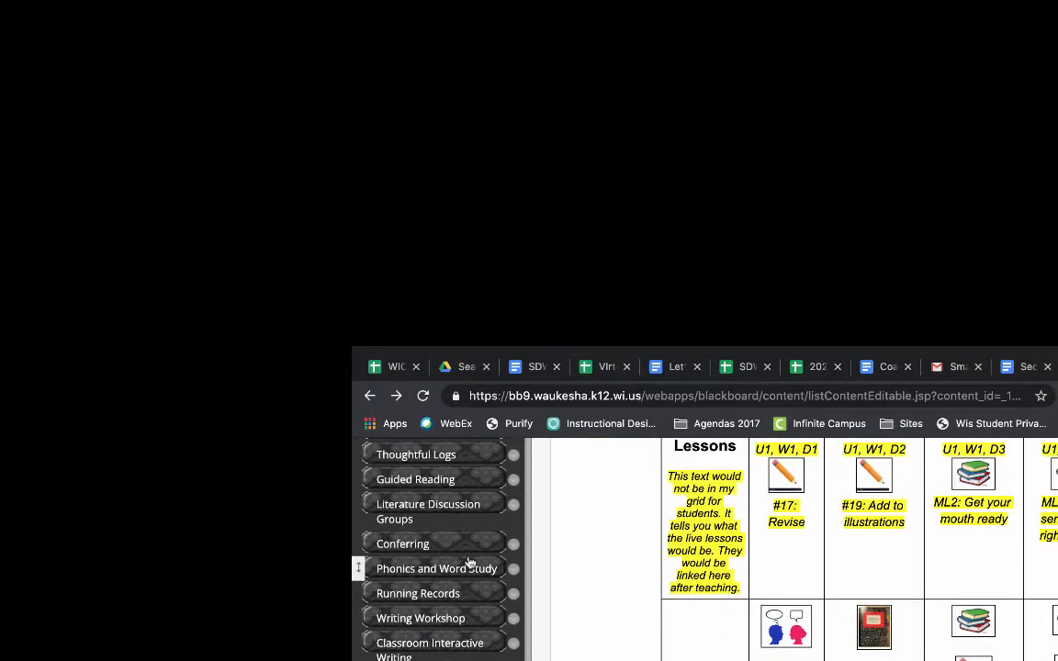
scroll(897, 633, up, 1)
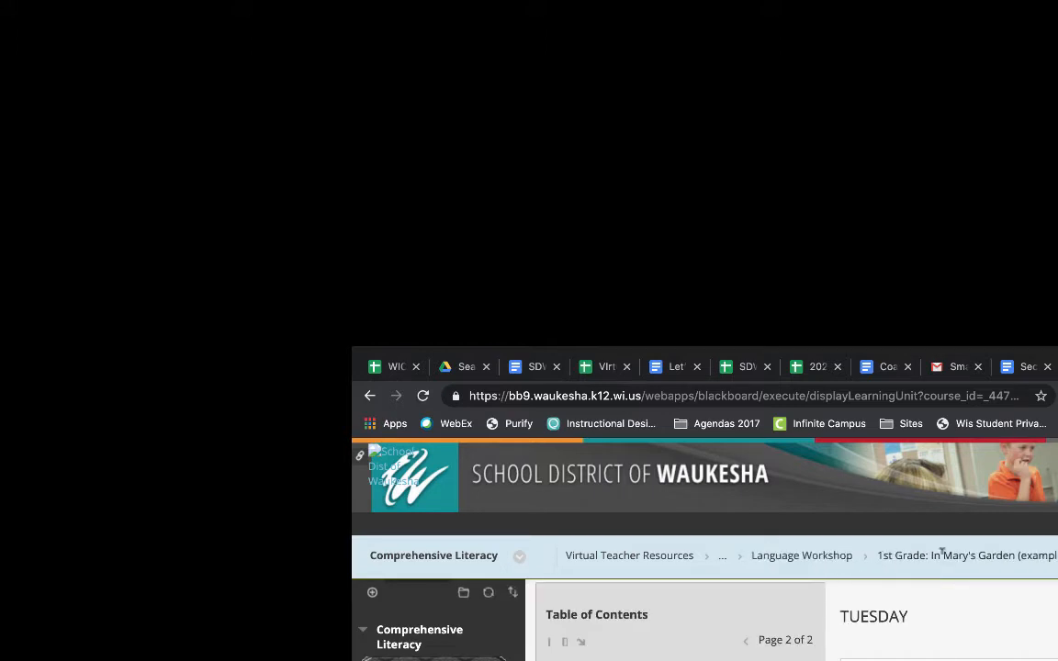
scroll(705, 551, down, 1)
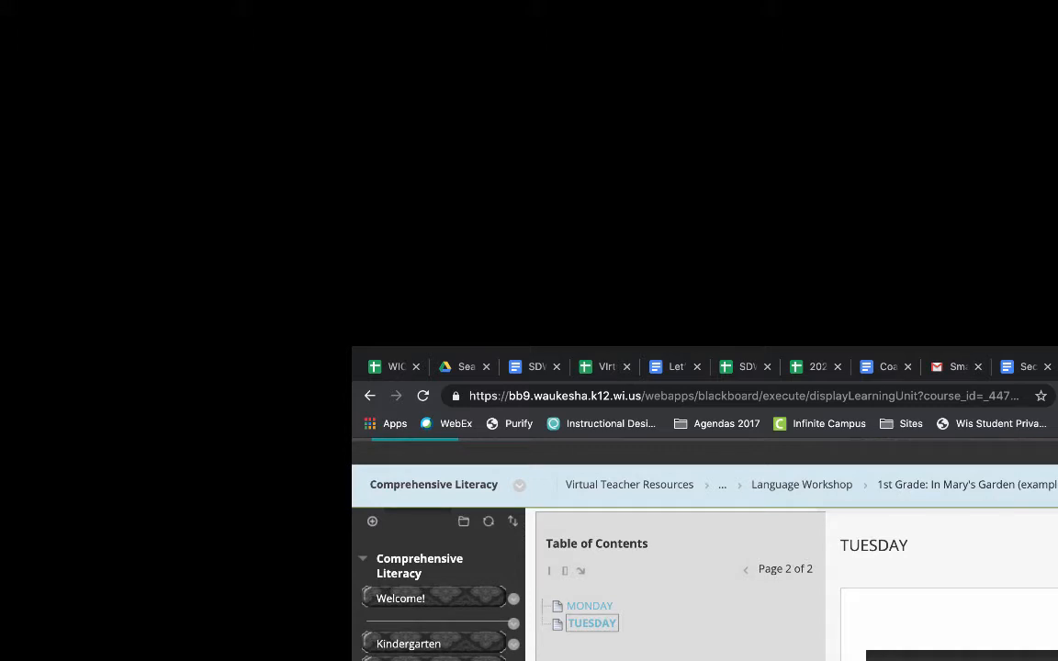
click(369, 395)
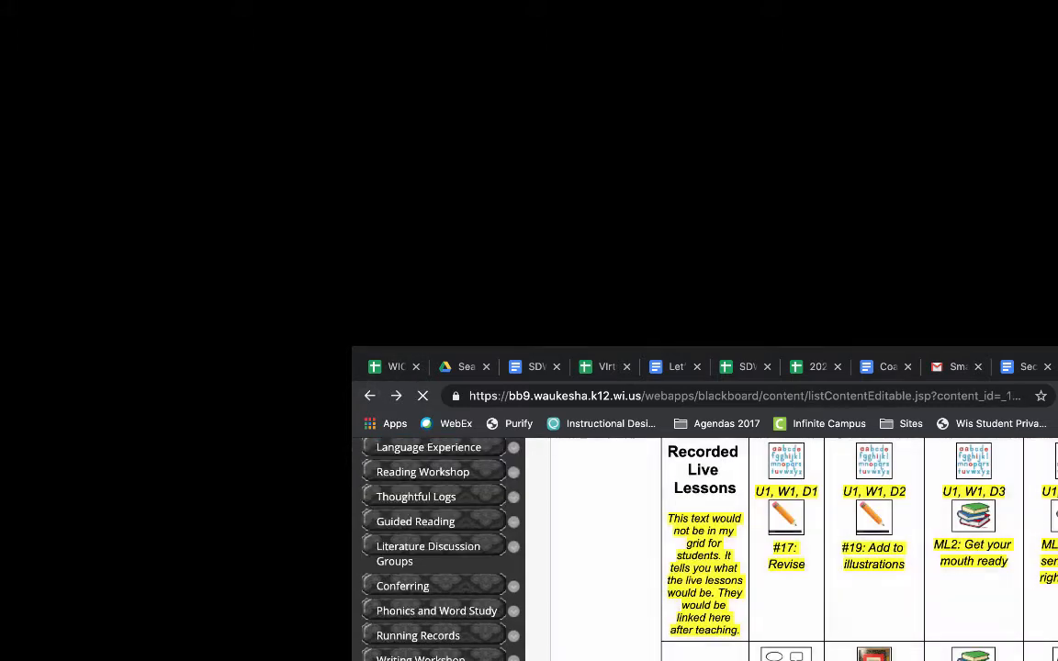
scroll(884, 570, up, 4)
scroll(884, 570, down, 4)
scroll(885, 571, up, 2)
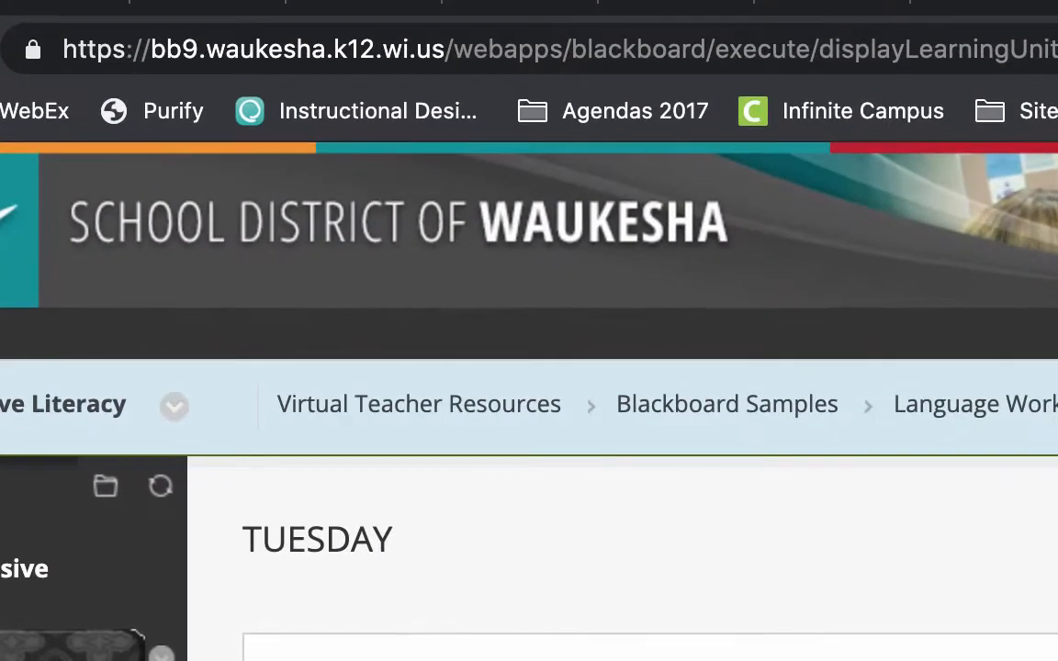
Step: Copy the web address of the TUESDAY lesson page
click(926, 46)
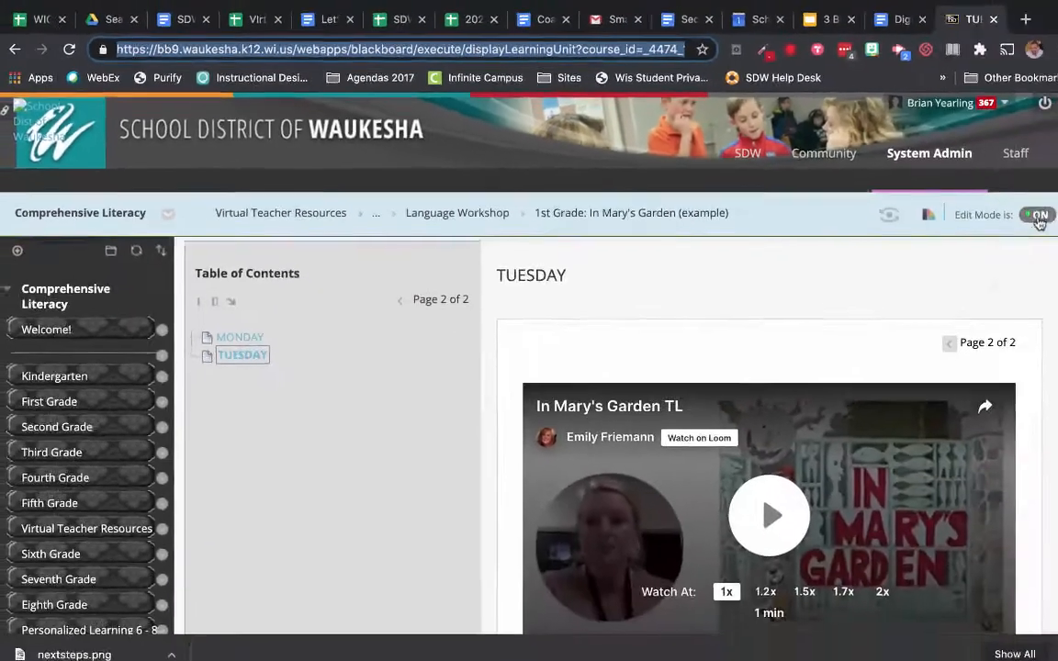
click(1017, 214)
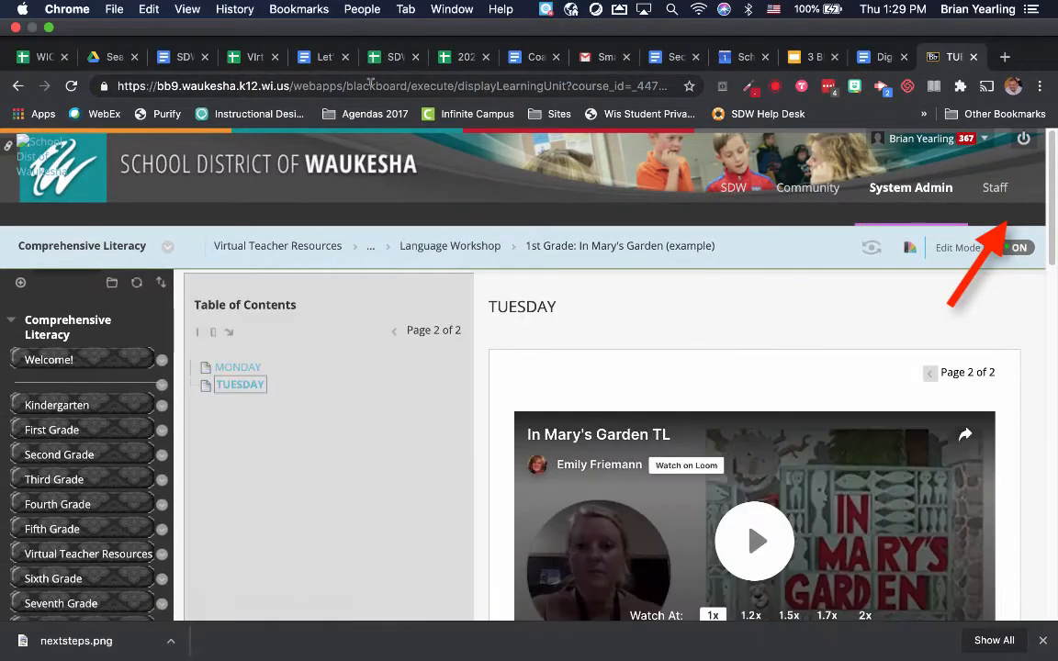
click(370, 84)
key(super+c)
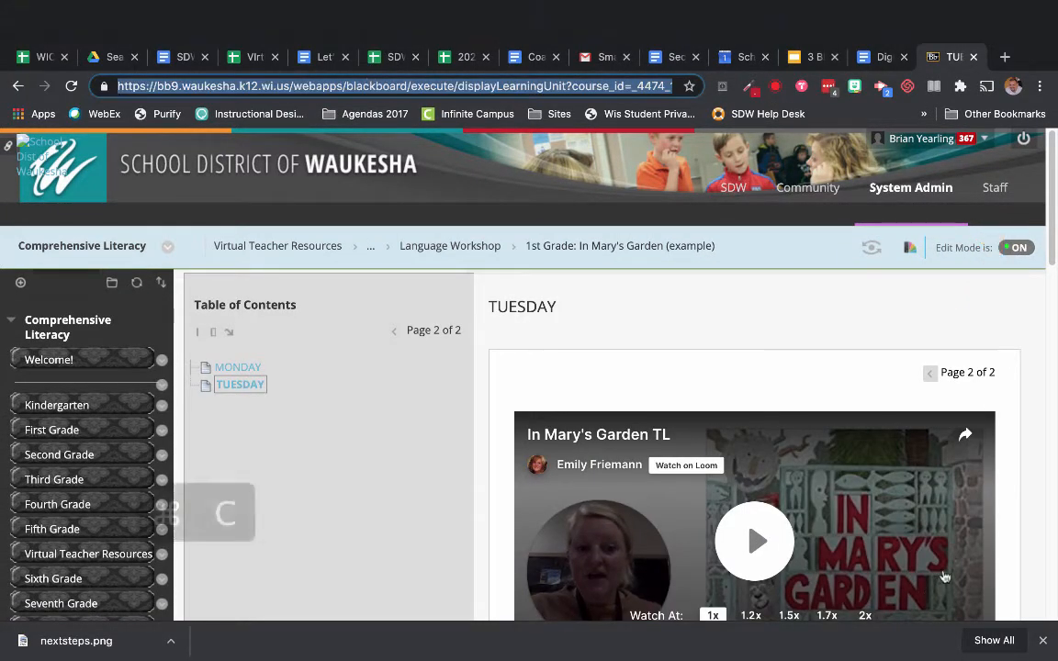
Step: Return to the Blackboard Samples page containing the weekly grid
scroll(661, 310, down, 2)
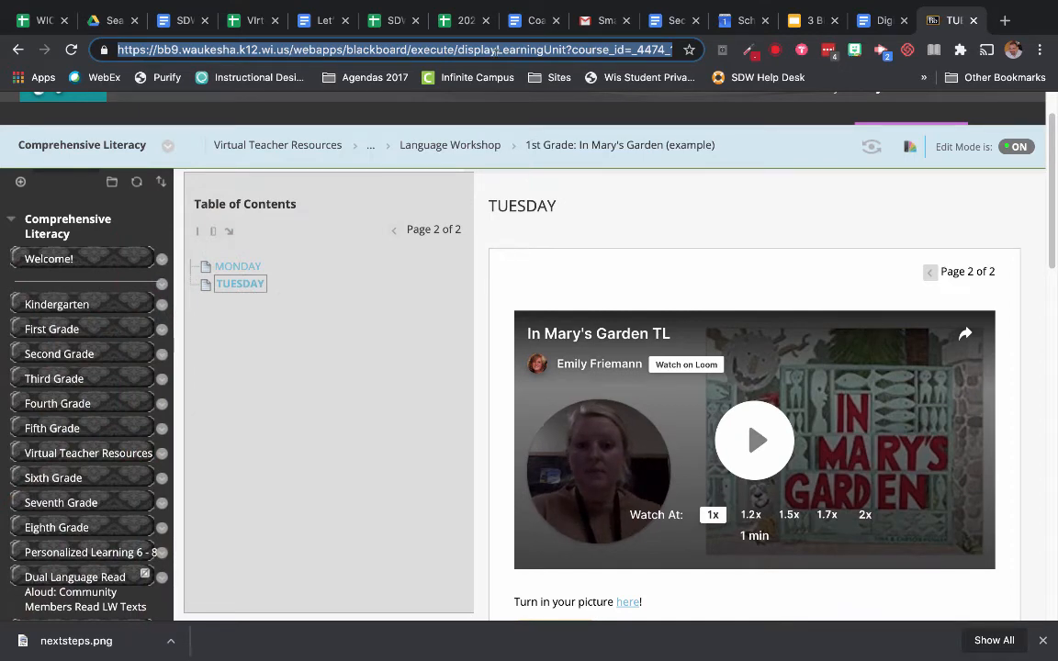
scroll(586, 245, down, 1)
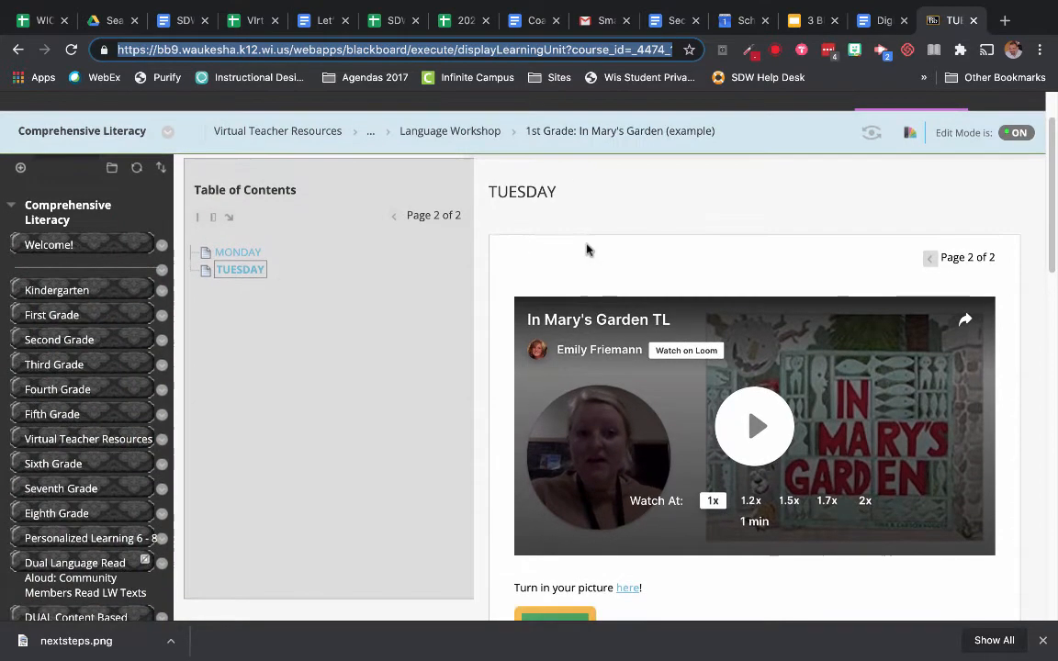
click(19, 48)
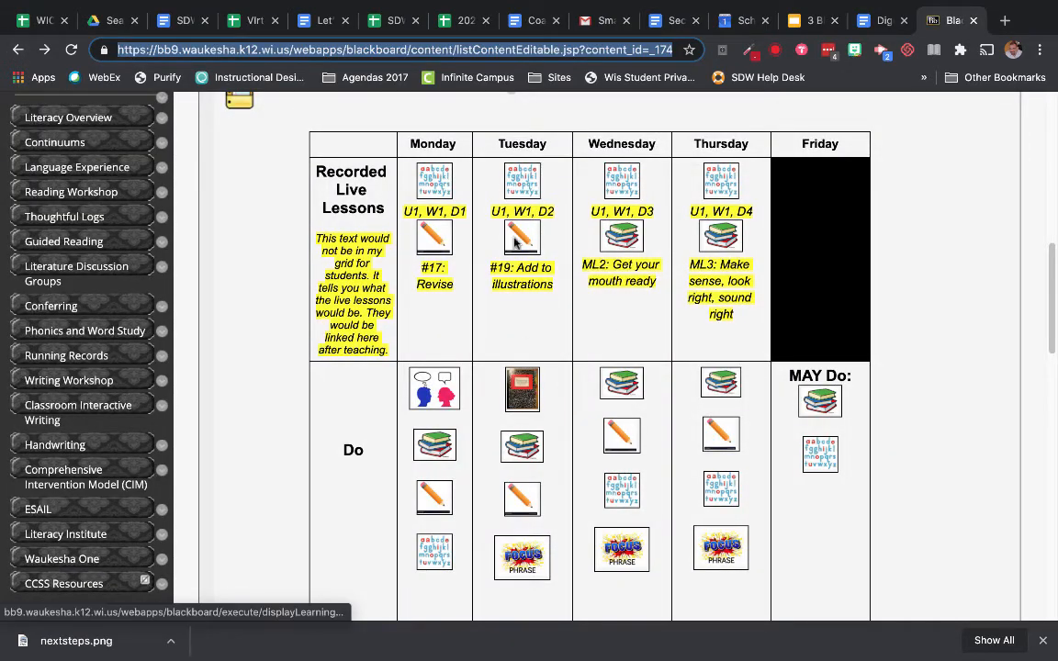
click(963, 347)
scroll(963, 348, up, 7)
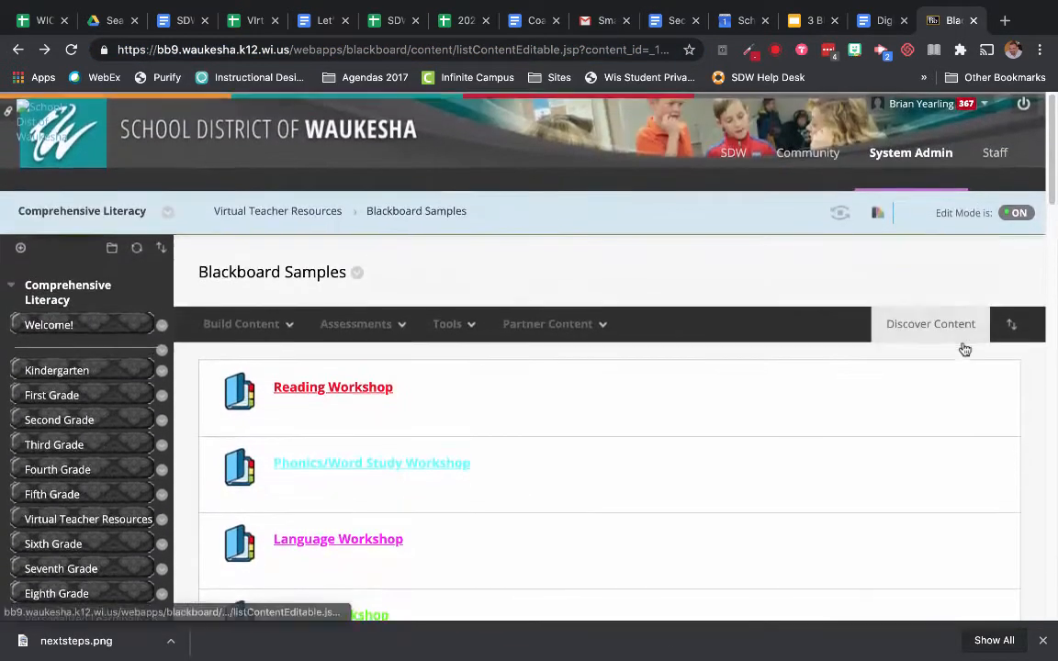
scroll(963, 348, down, 8)
scroll(964, 348, up, 7)
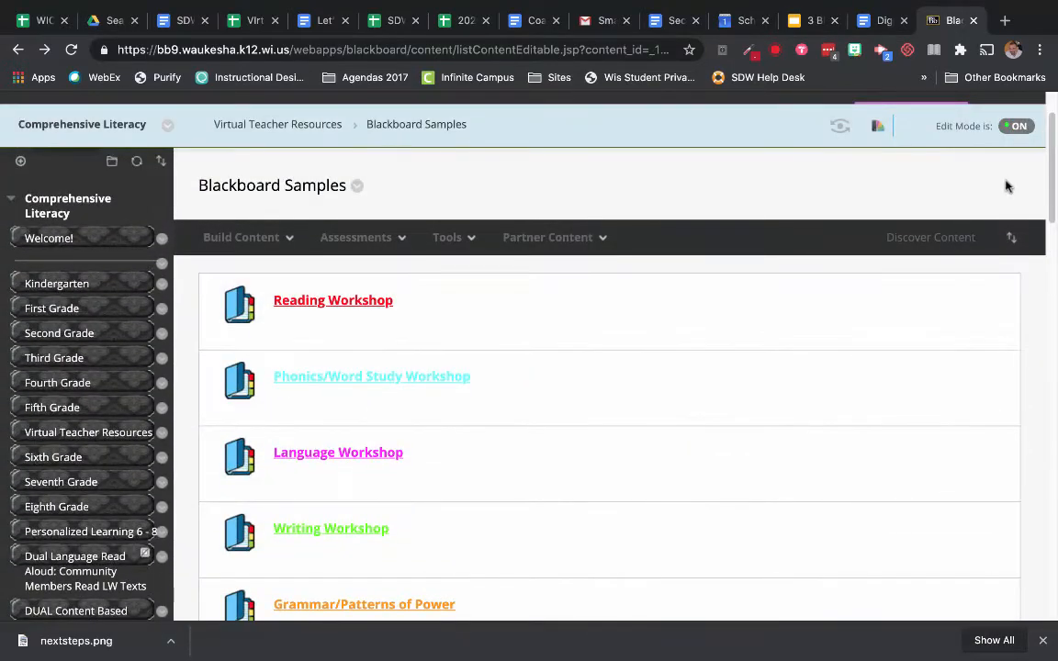
Step: Turn Edit Mode off and open the Tuesday lesson from the weekly grid as students see it
click(1015, 125)
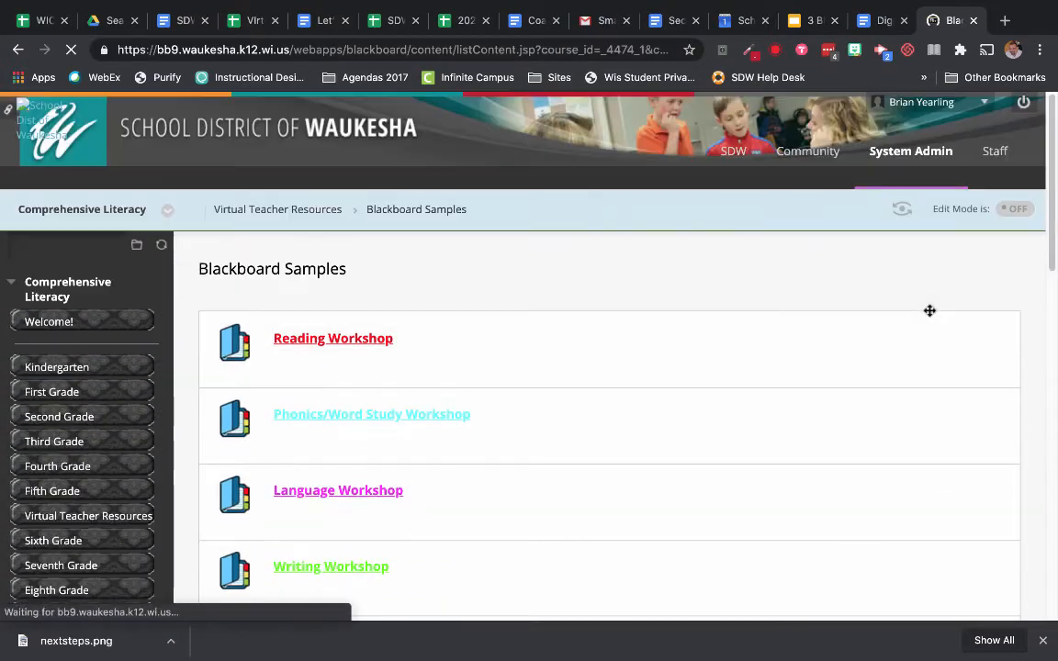
scroll(929, 311, down, 8)
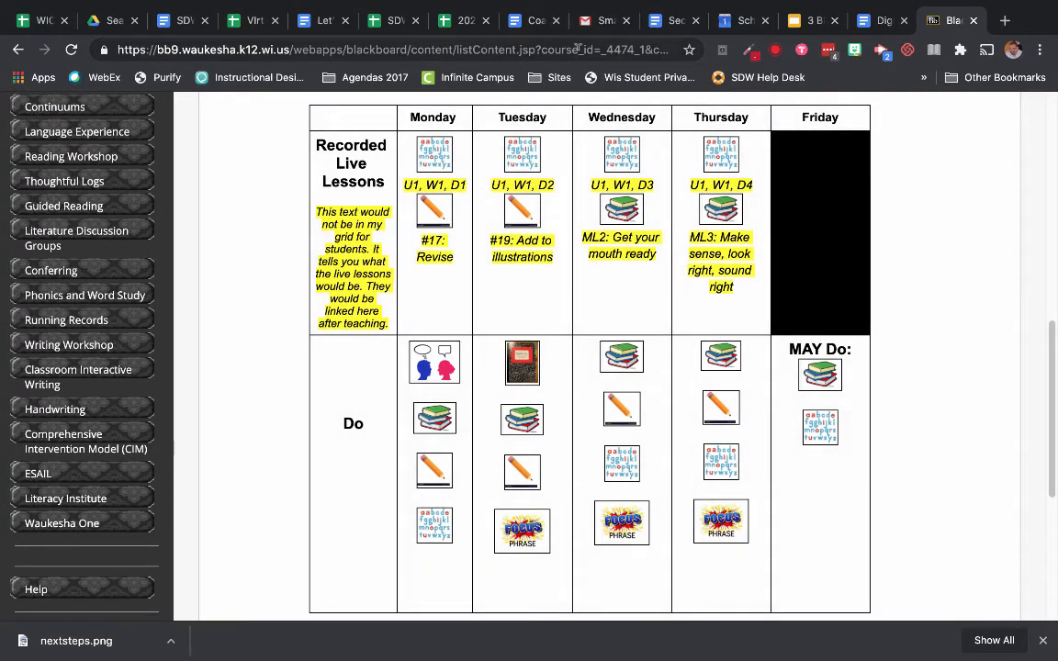
click(578, 49)
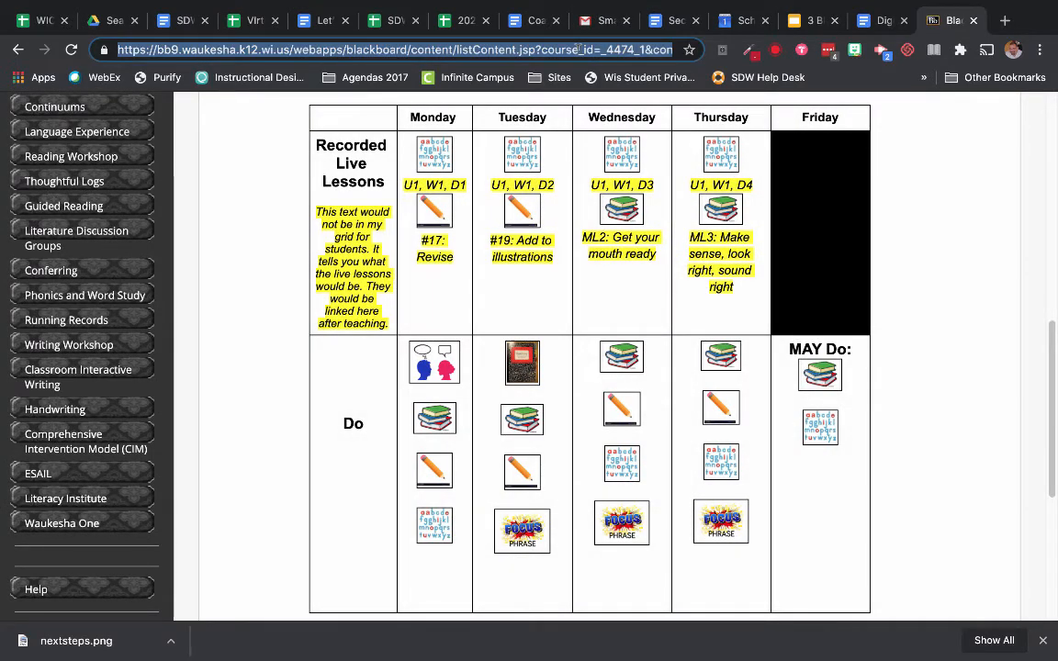
click(525, 363)
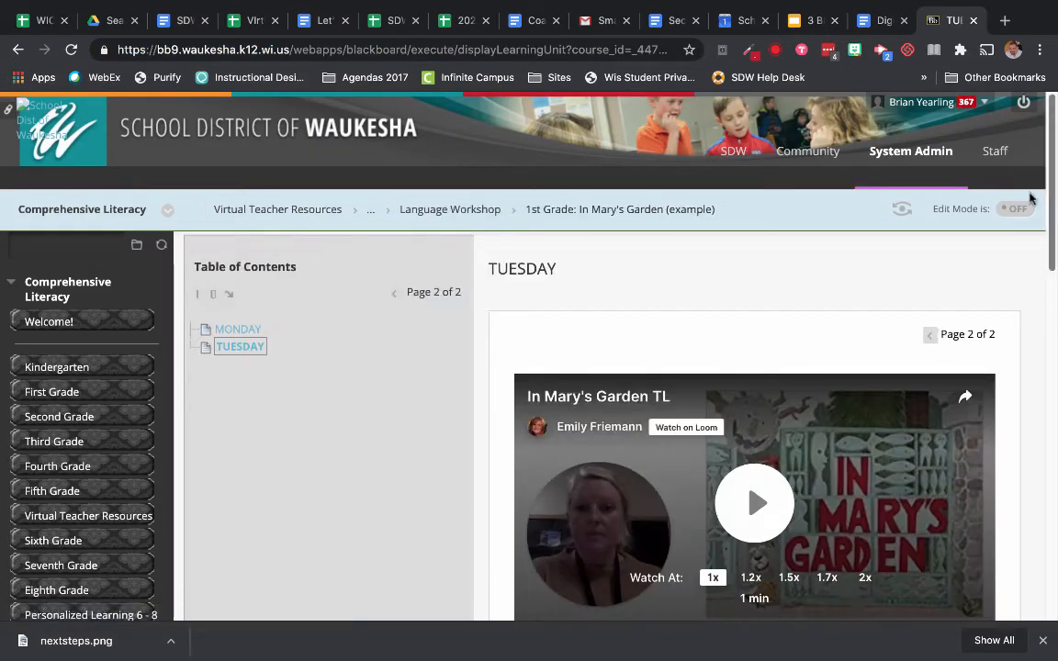
Step: Turn Edit Mode back on and open the TUESDAY item of the learning unit for editing
click(1016, 208)
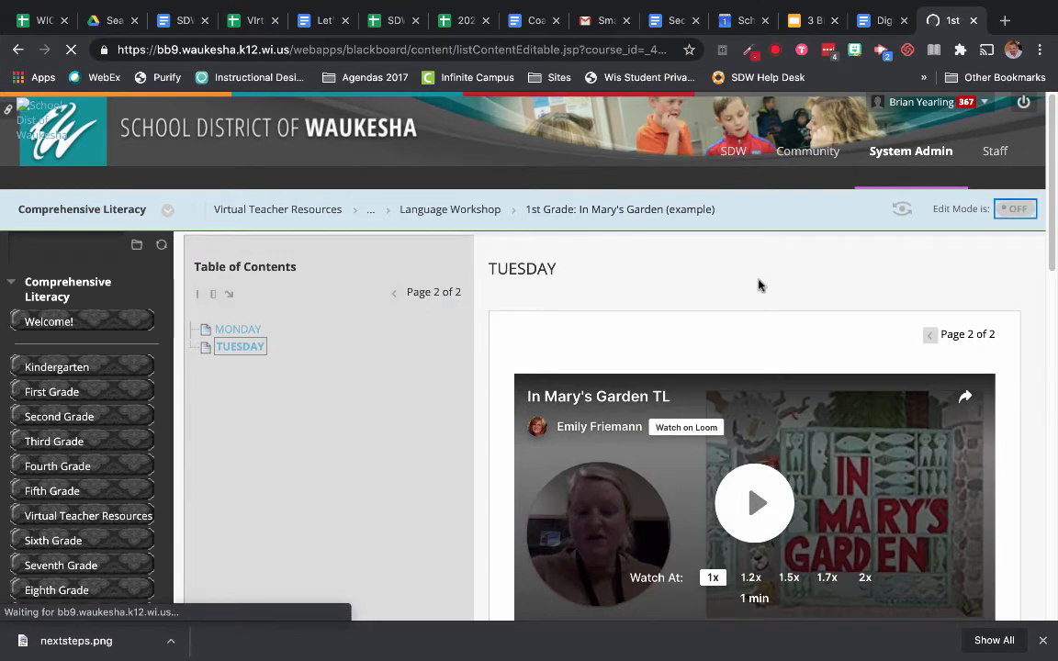
scroll(627, 453, down, 4)
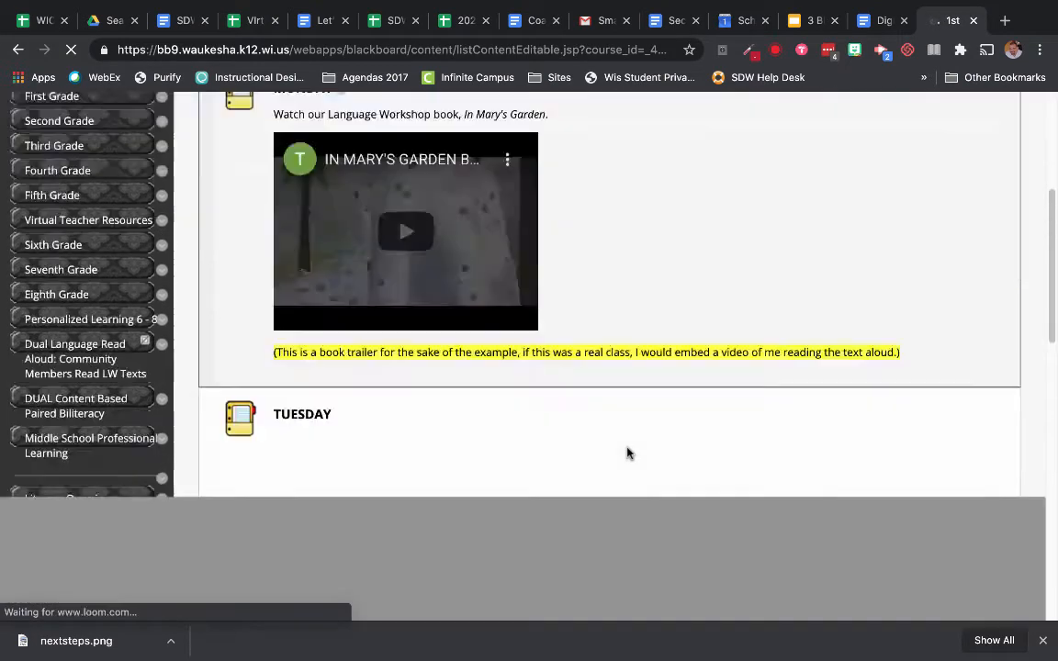
scroll(629, 453, down, 1)
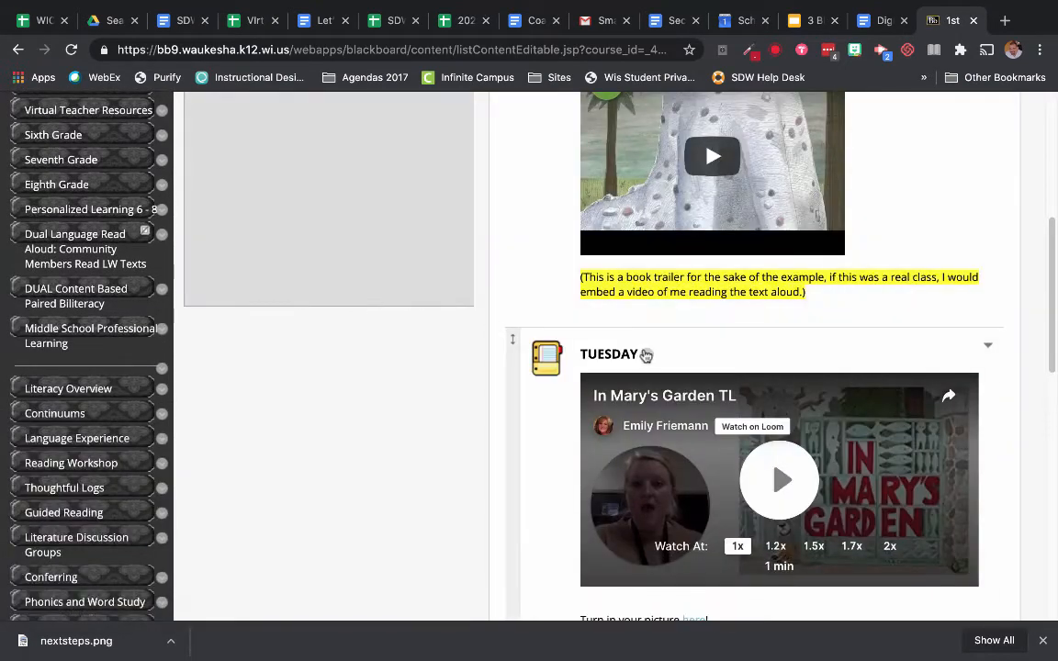
click(646, 355)
click(645, 229)
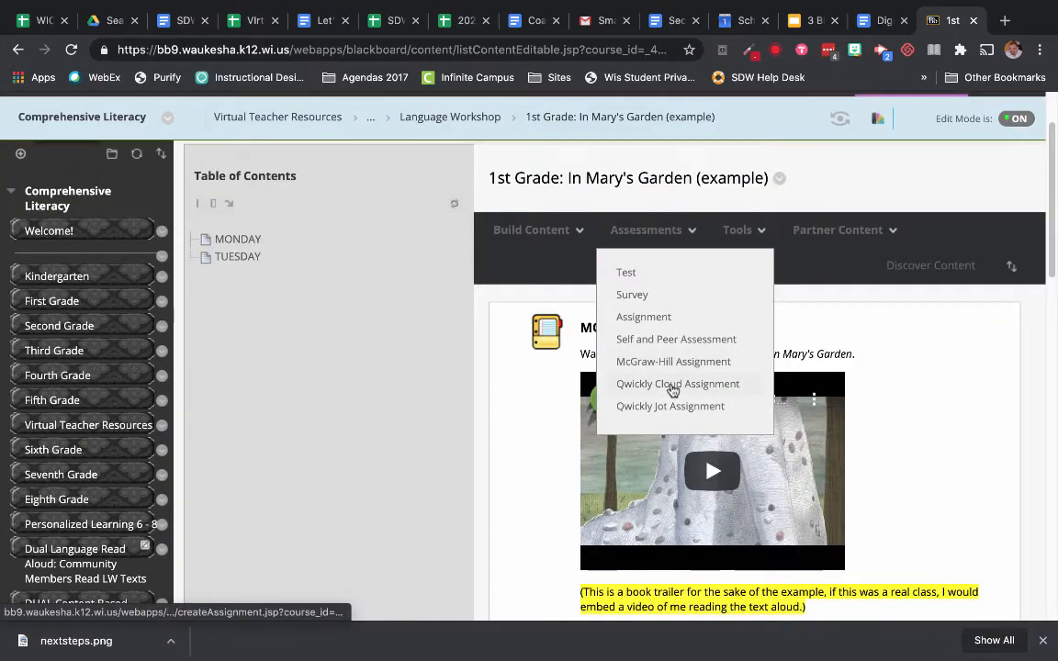
scroll(646, 197, down, 5)
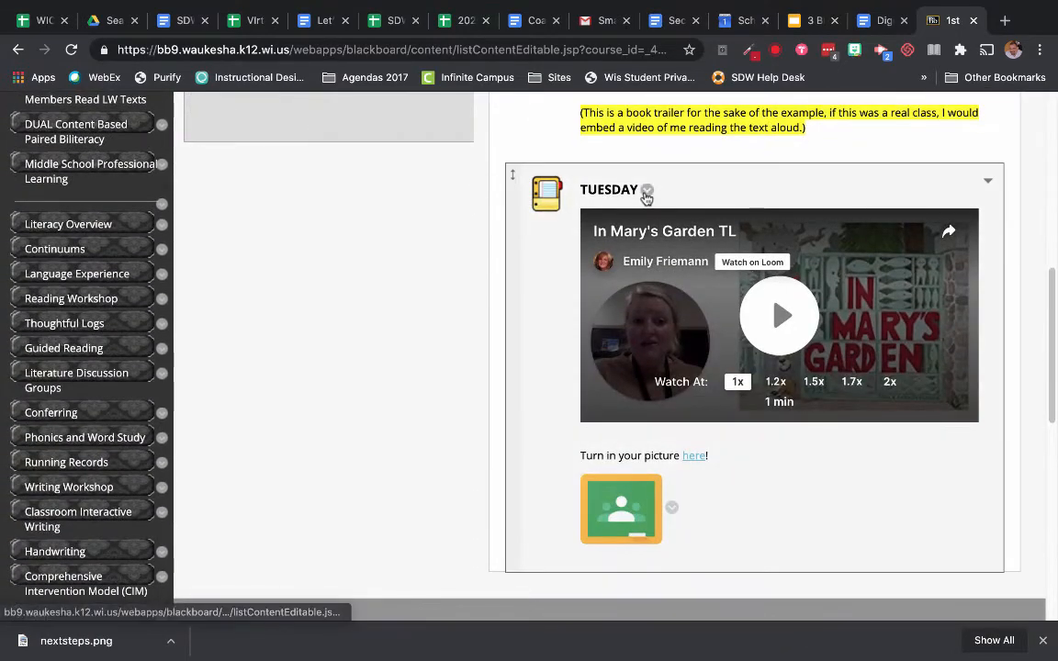
click(647, 197)
click(663, 383)
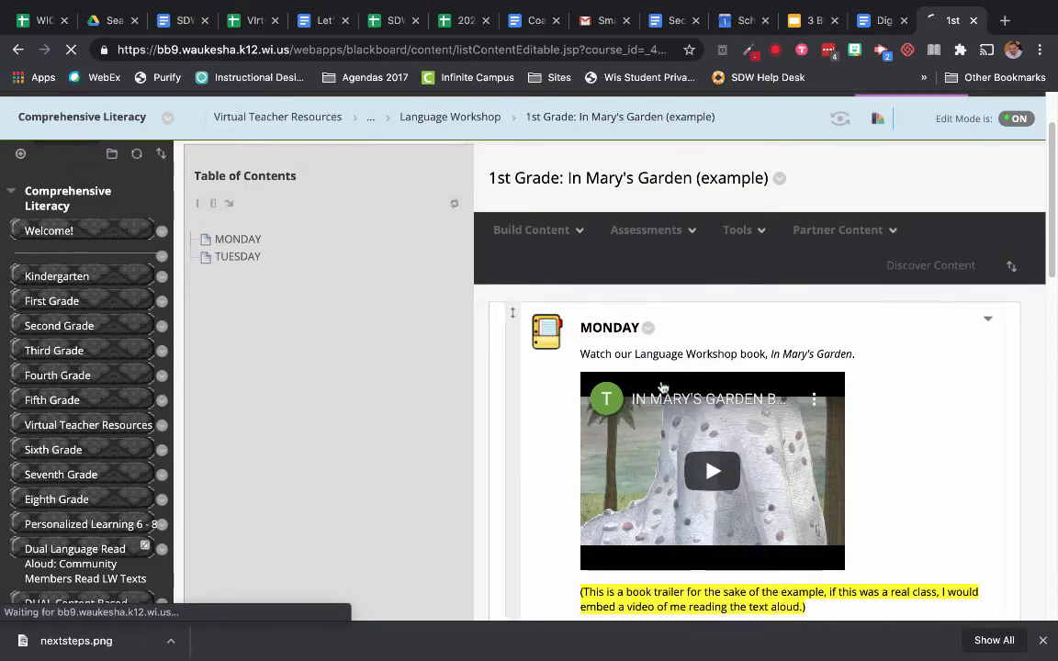
Step: Add the sentence "When you are done working, please return to the Weekly Agenda." below the Google Classroom icon in the TUESDAY text
scroll(756, 373, down, 3)
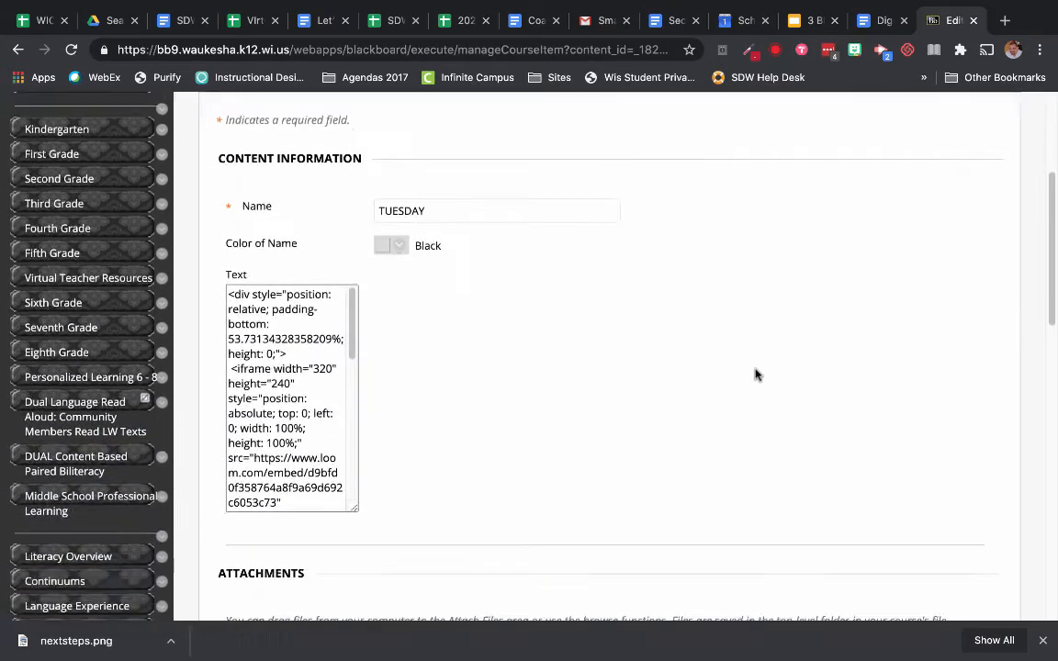
scroll(756, 374, down, 3)
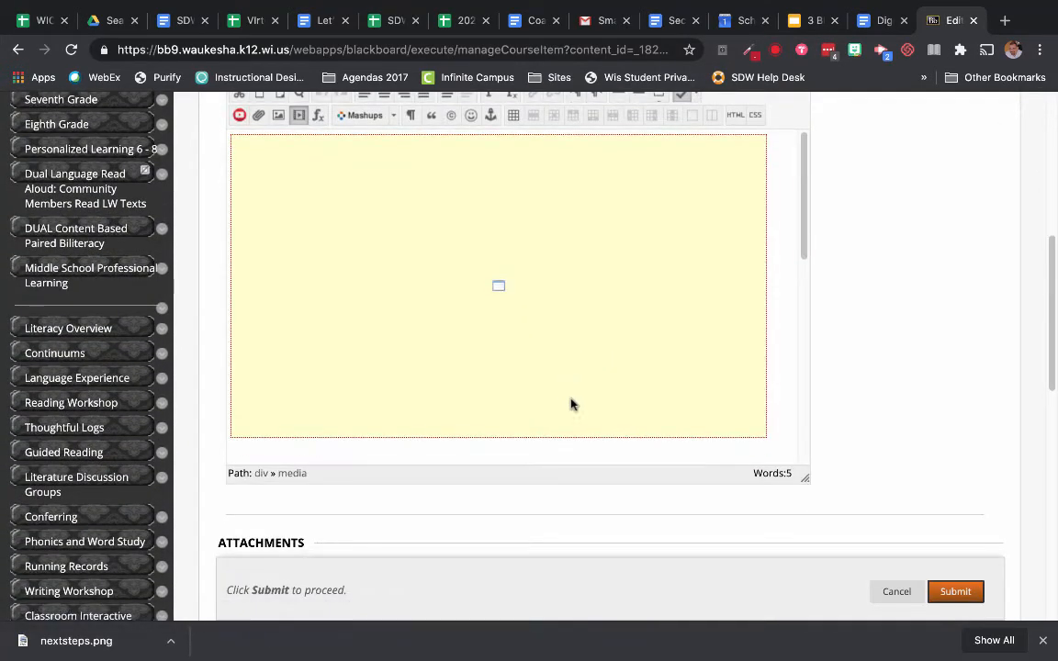
scroll(780, 413, down, 5)
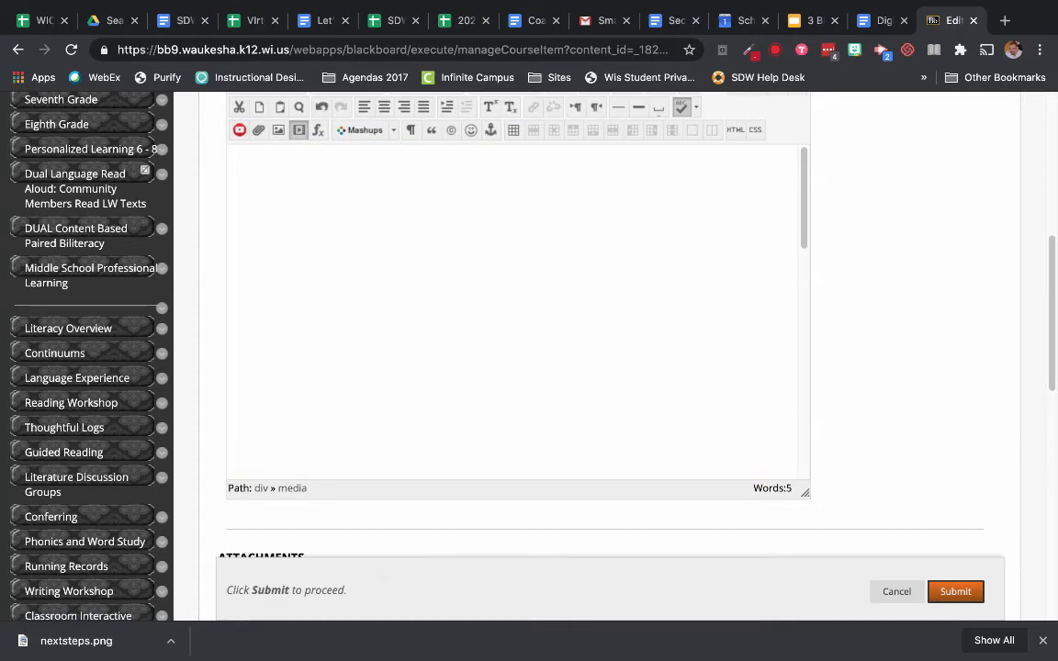
click(231, 466)
text(When you ar)
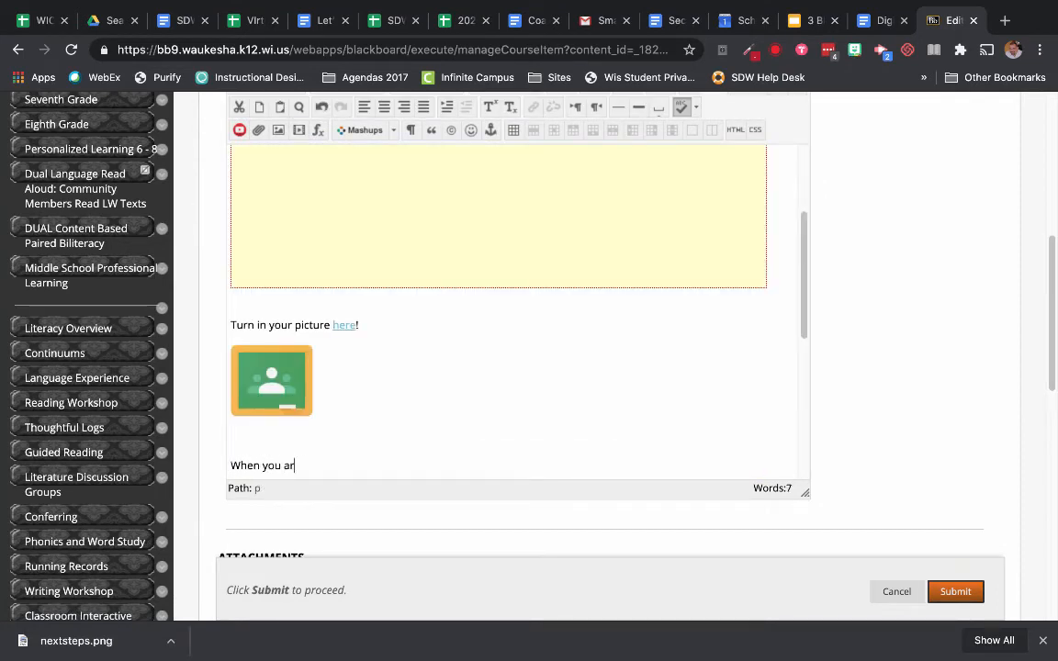
text(e done working, pl)
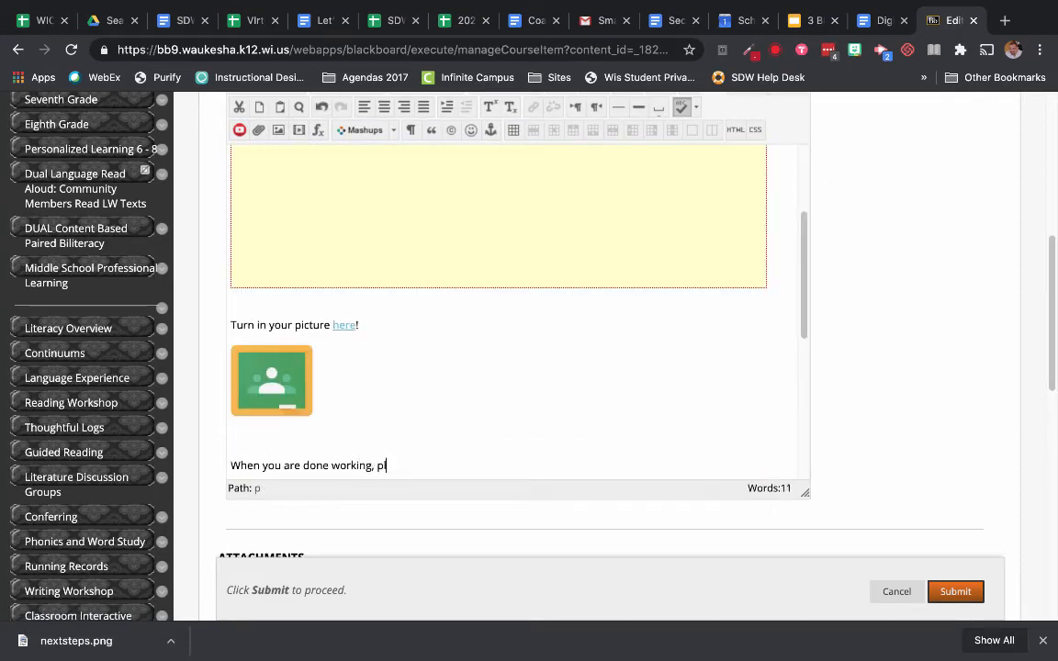
text(ease return to the W)
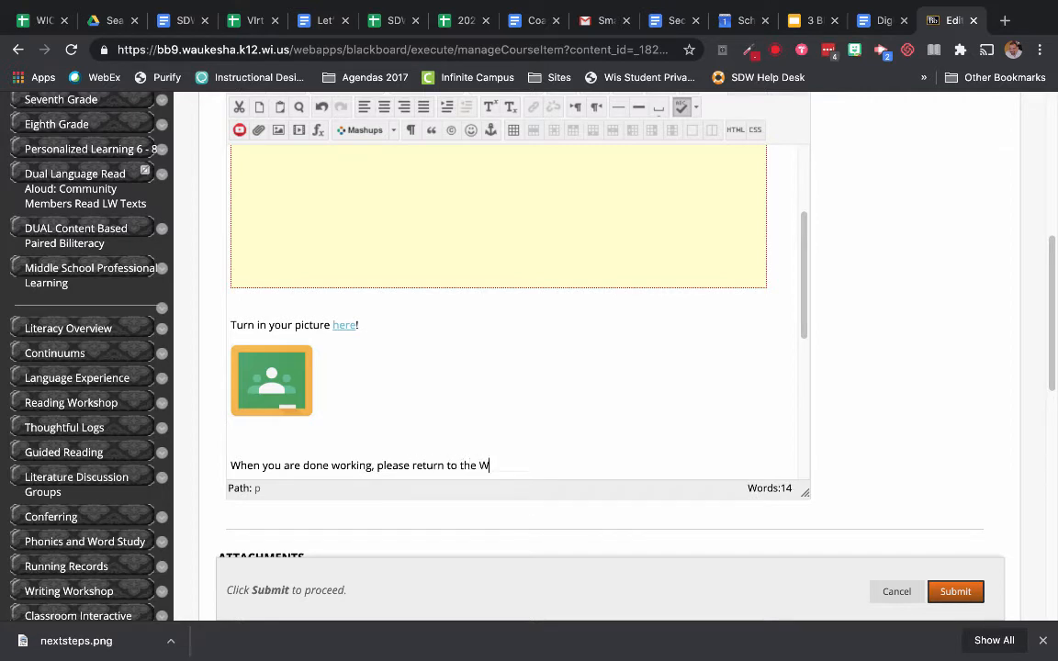
text(eekly Agenda.)
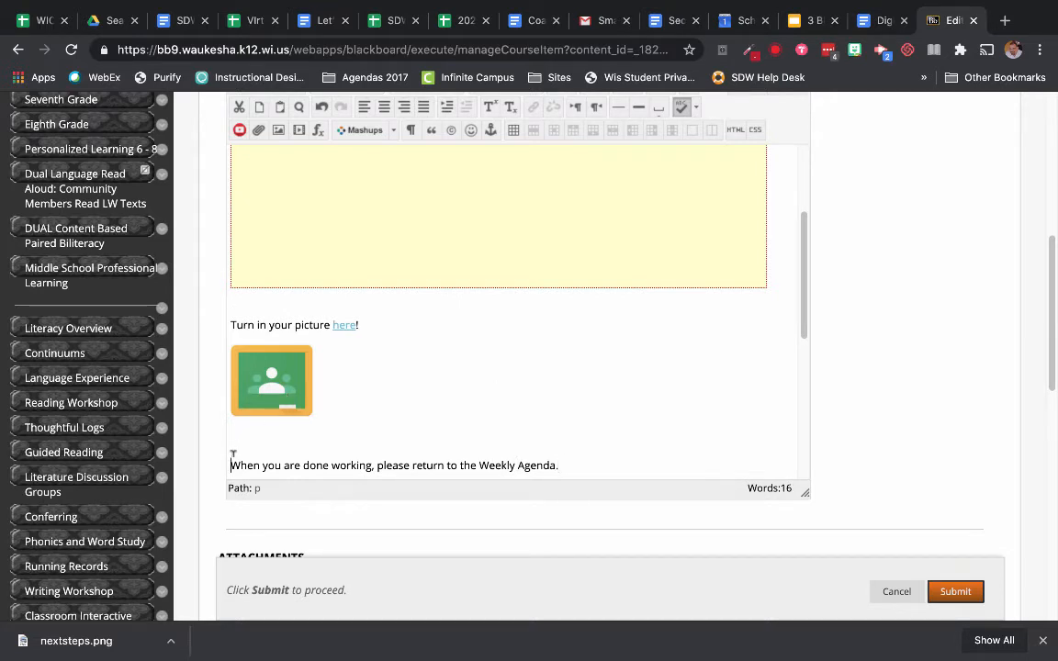
Step: Insert homeicon.png from the computer as an image in the TUESDAY text, with the image description "Weekly Agenda"
scroll(320, 185, up, 1)
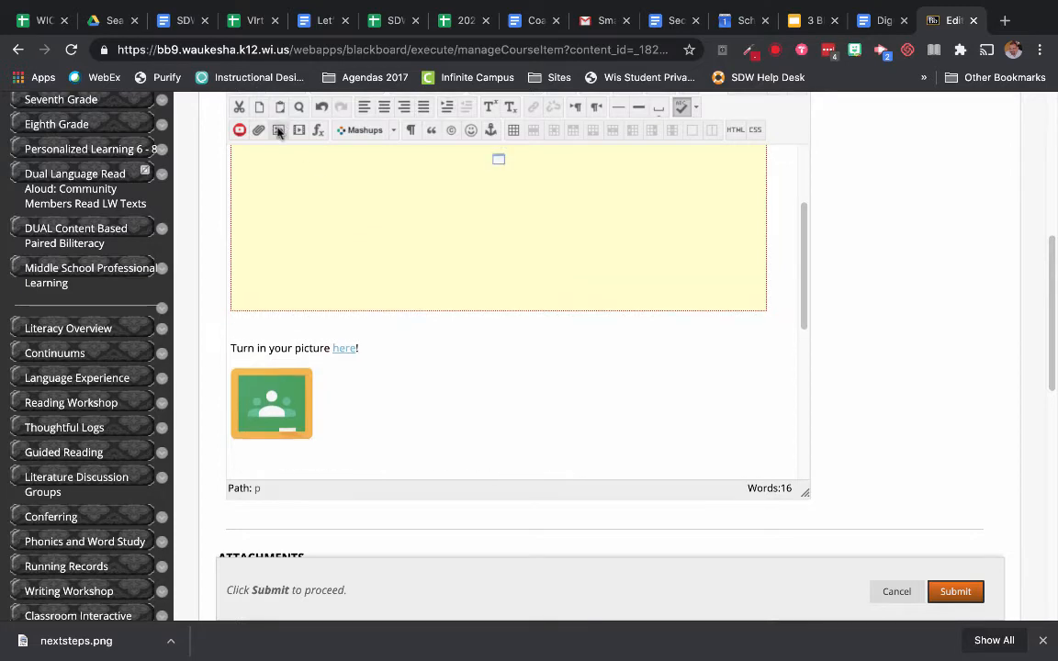
click(278, 130)
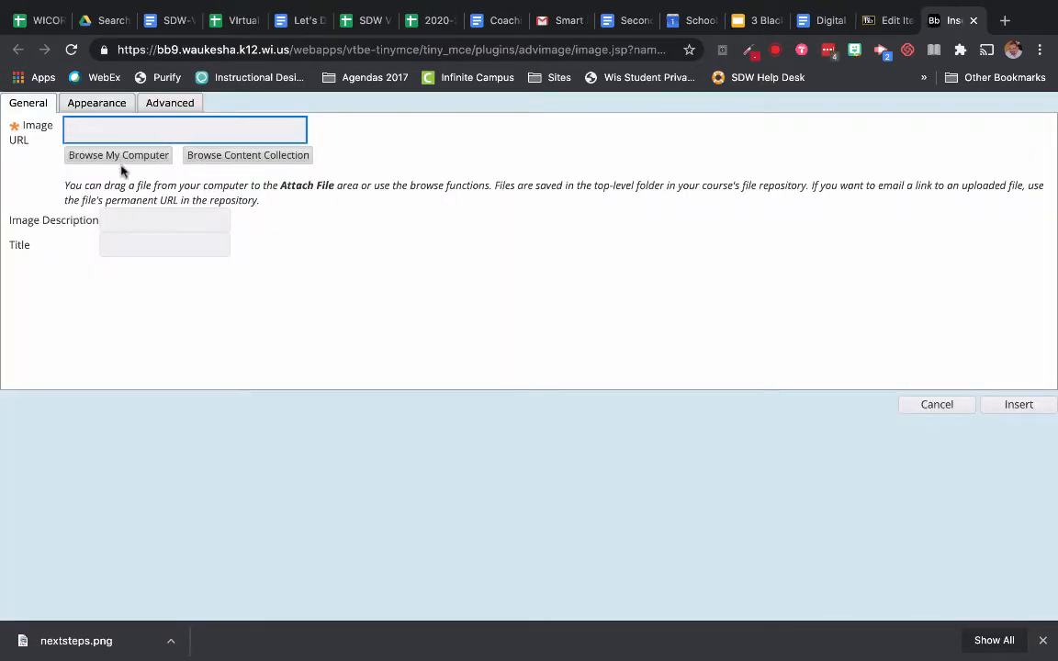
click(124, 156)
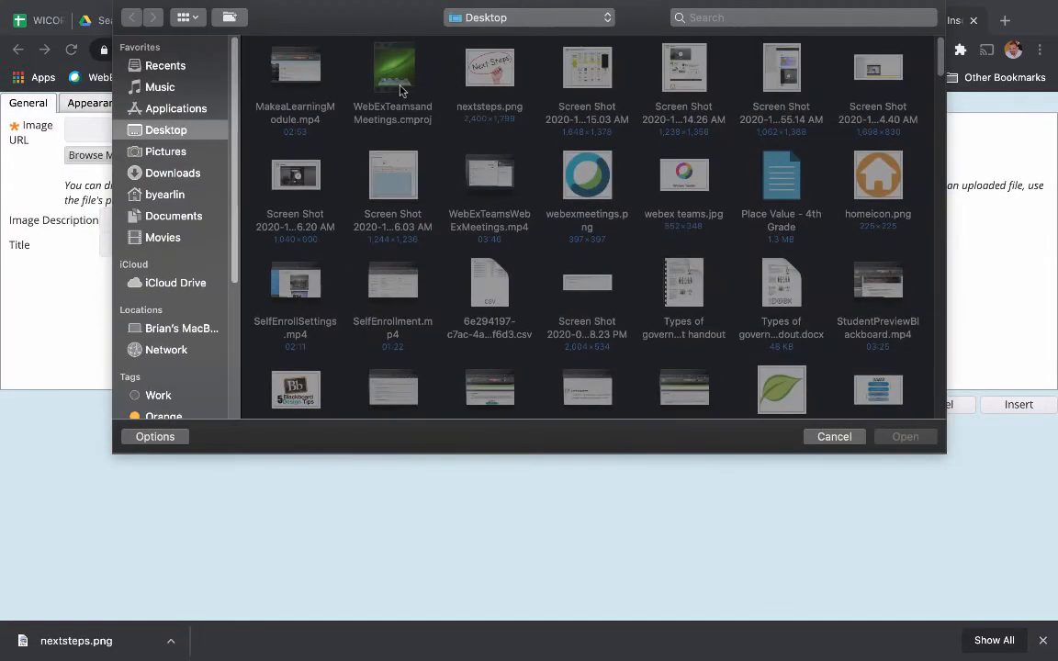
double_click(895, 177)
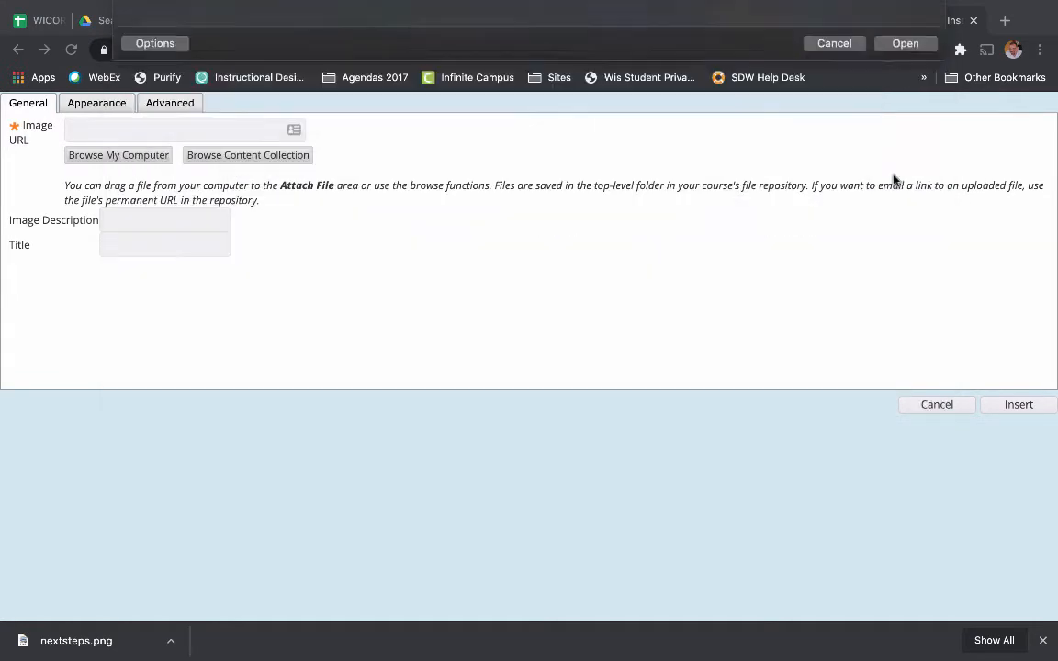
click(151, 240)
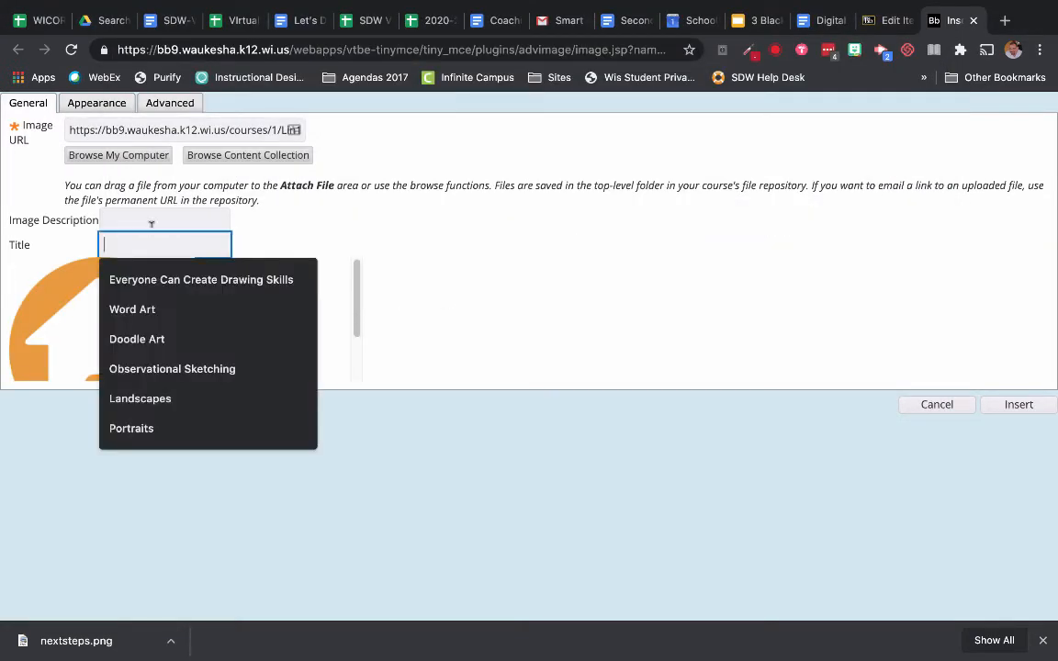
text(Weekly Agenda)
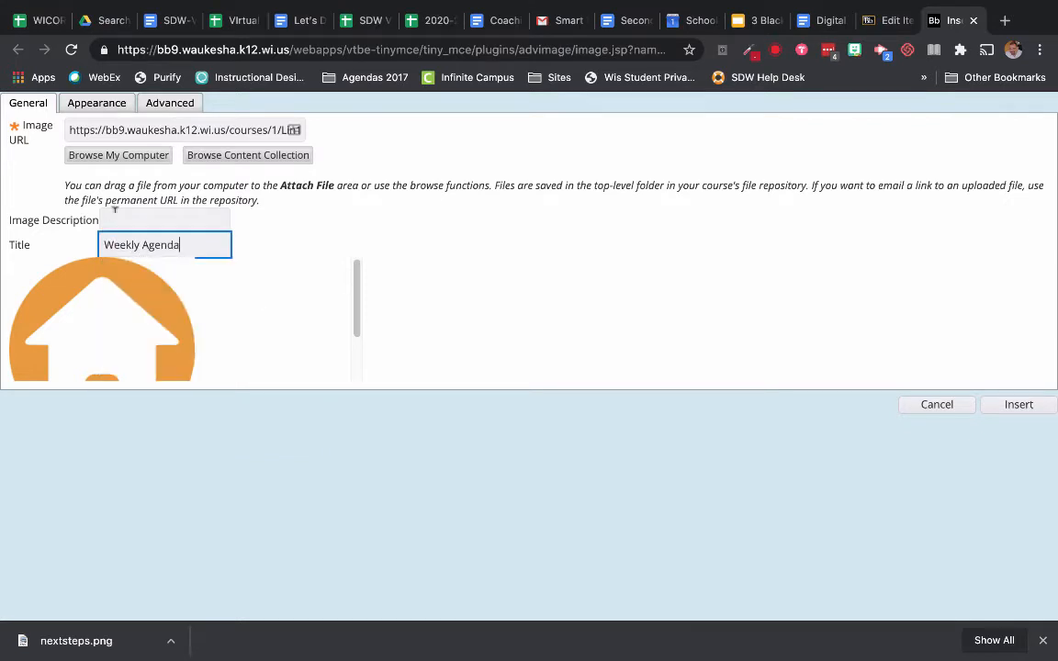
click(140, 221)
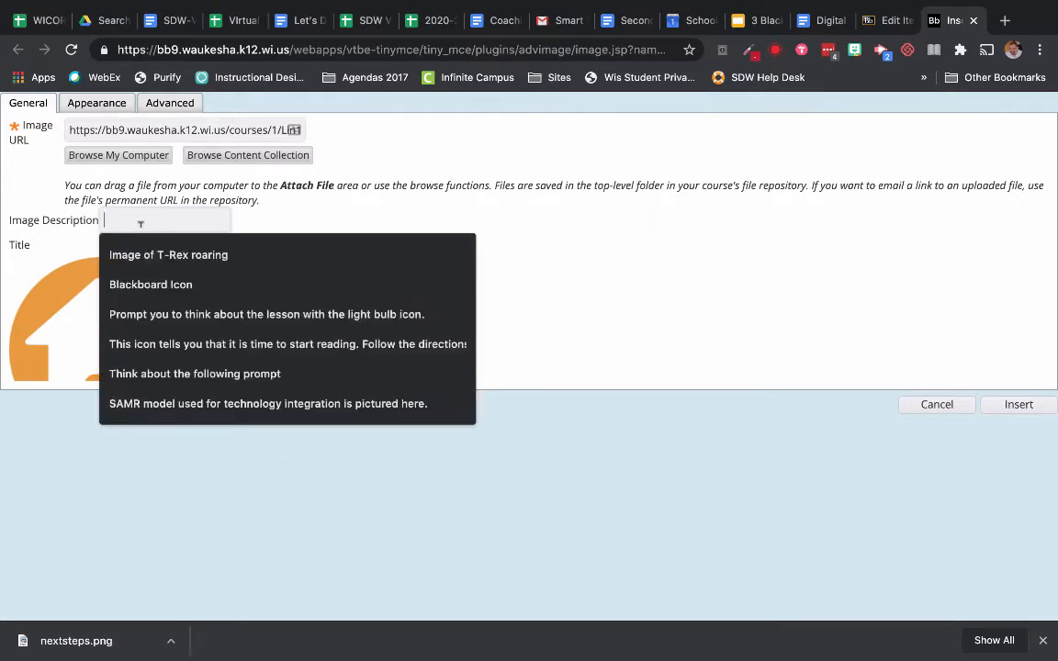
text(Weekl)
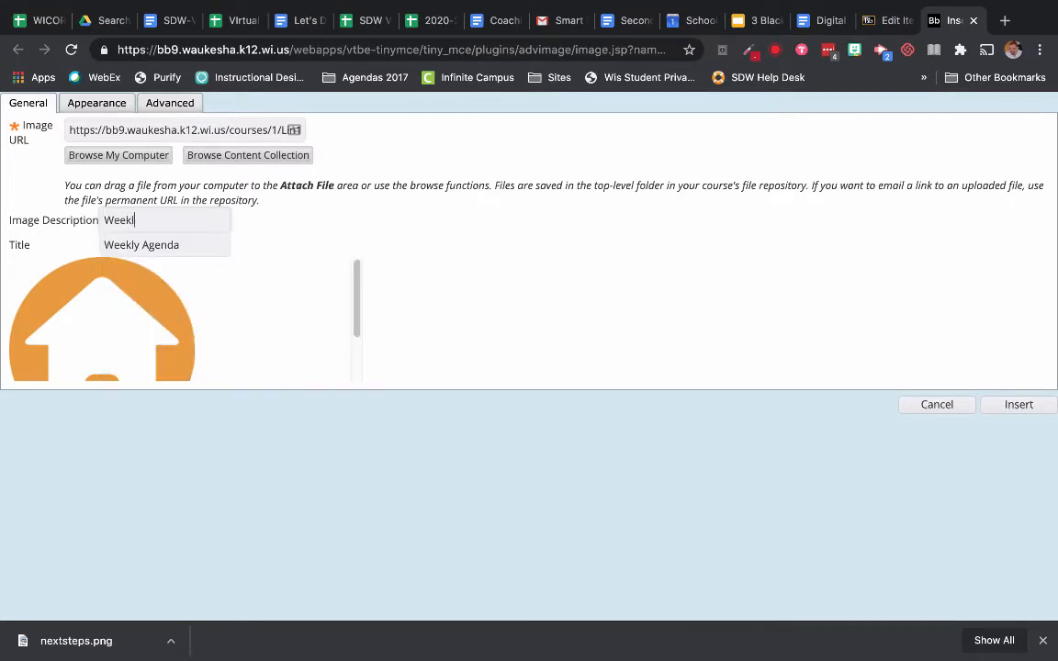
text(y Agenda)
Step: Set the image dimensions to 80 x 80 px and insert the image
click(97, 103)
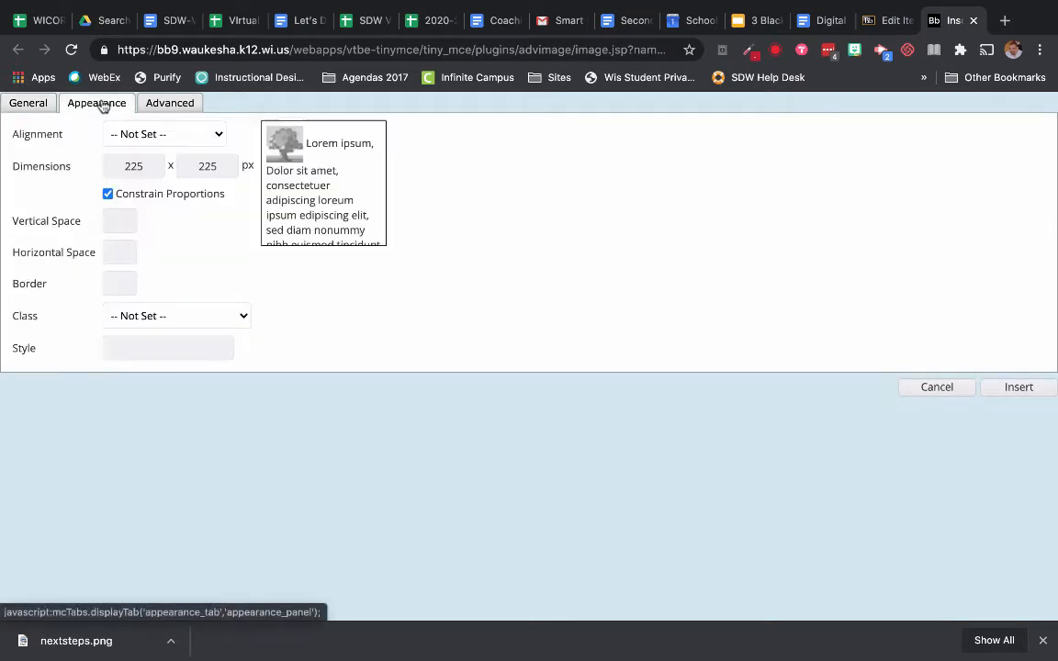
double_click(147, 161)
text(80)
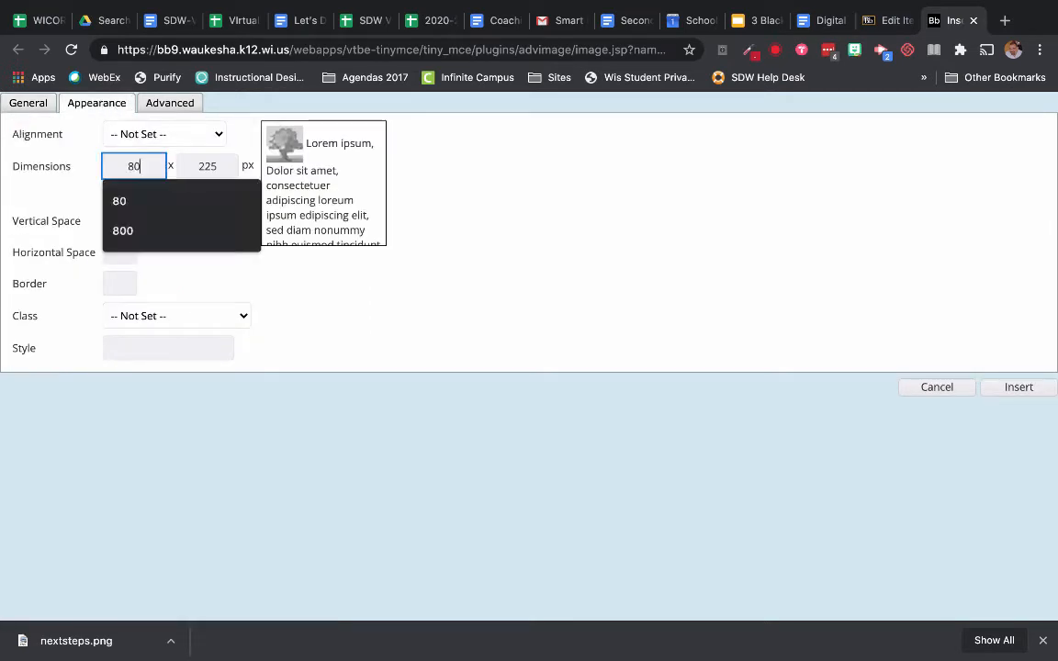
key(Tab)
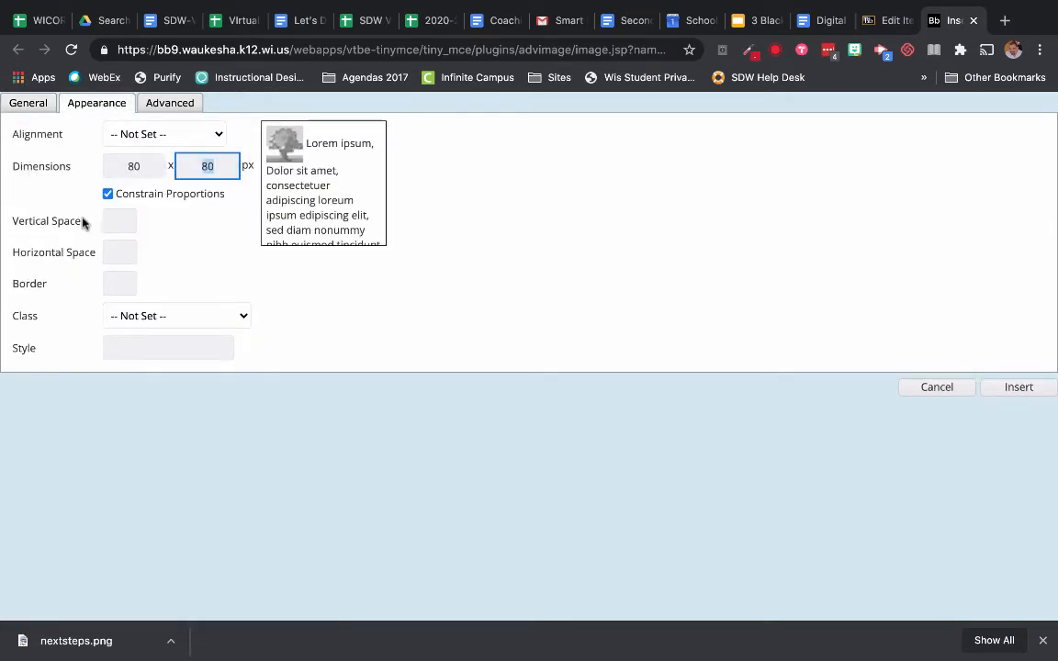
click(115, 220)
click(164, 134)
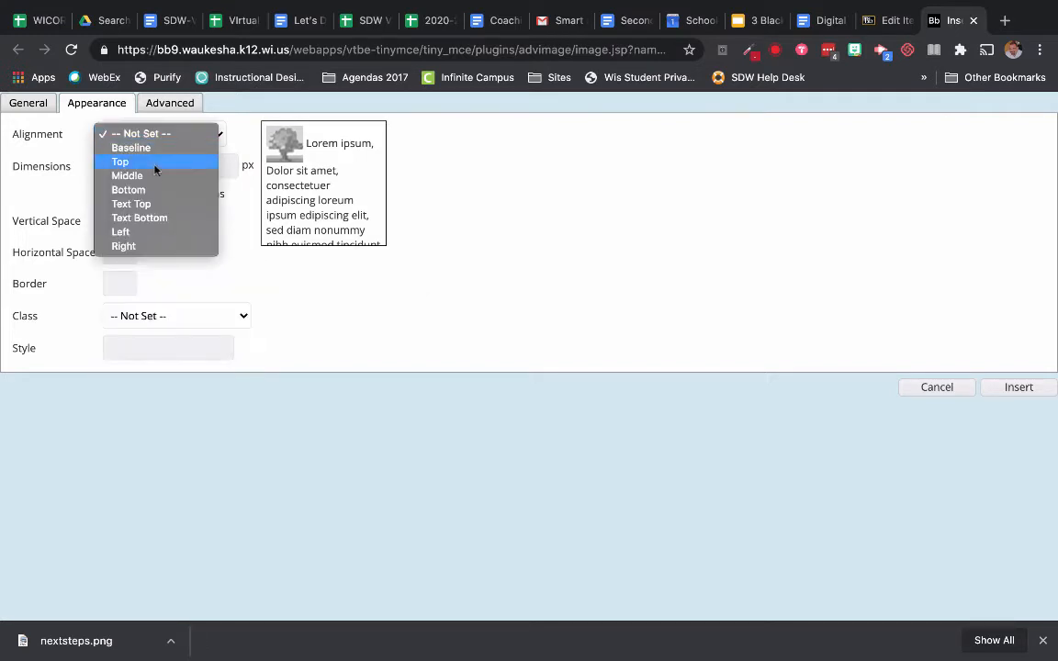
click(156, 233)
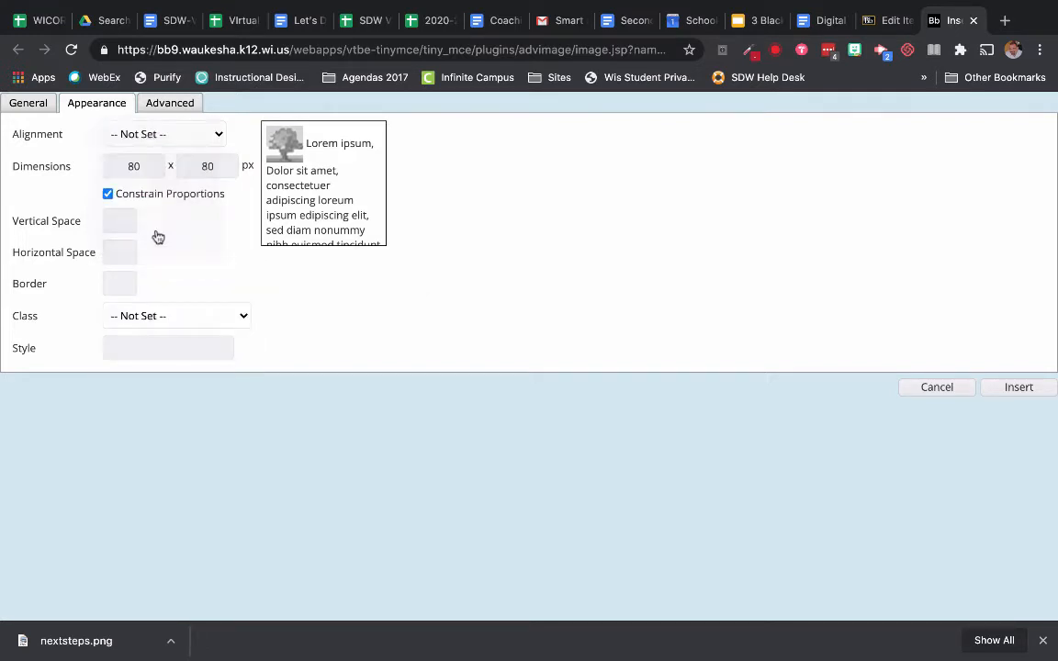
click(1052, 391)
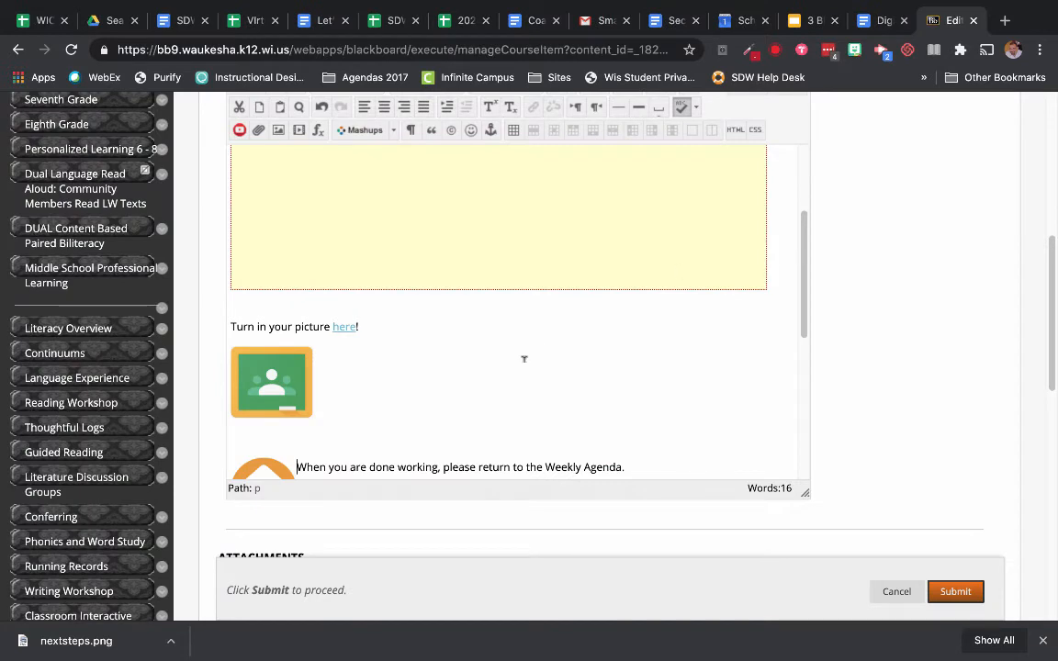
Step: Link the home image to the pasted Weekly Agenda page URL, opening in this window
scroll(525, 359, down, 1)
scroll(524, 359, down, 1)
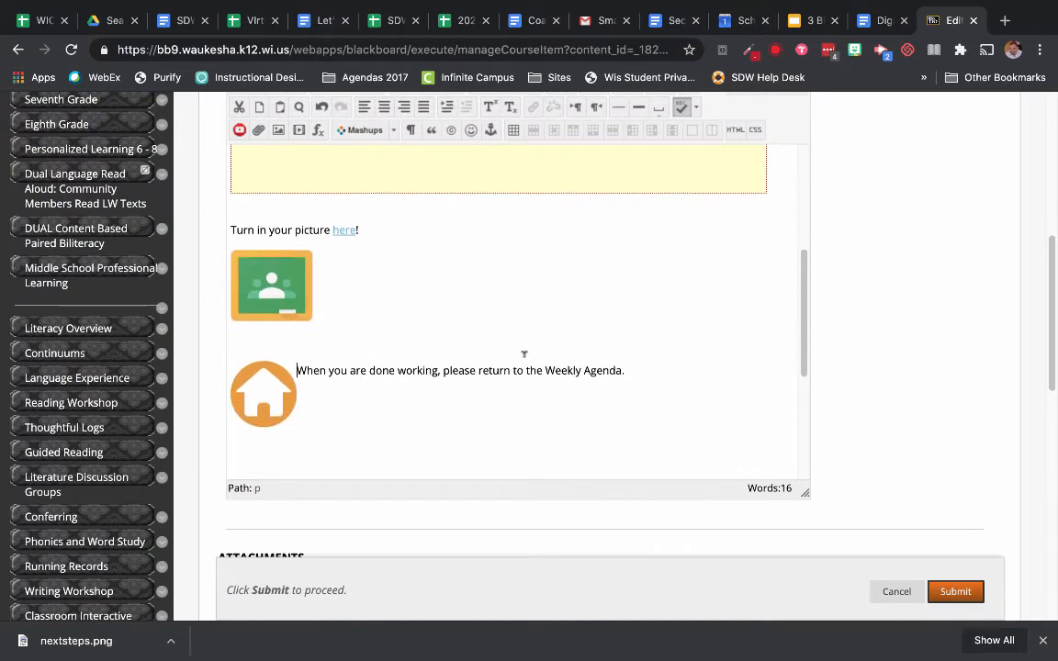
click(273, 394)
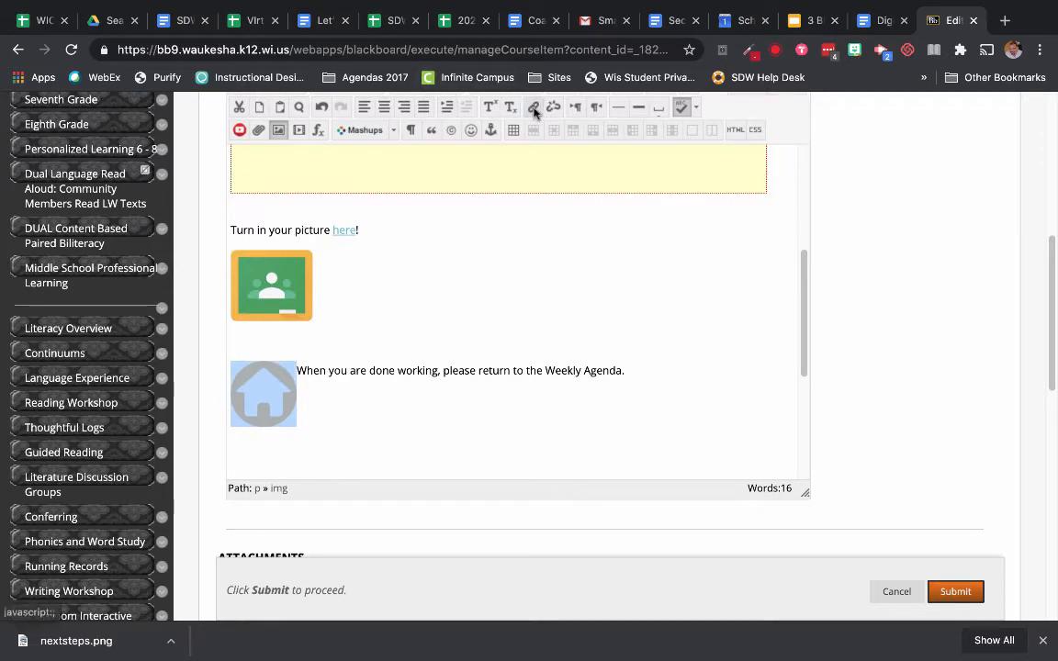
click(533, 110)
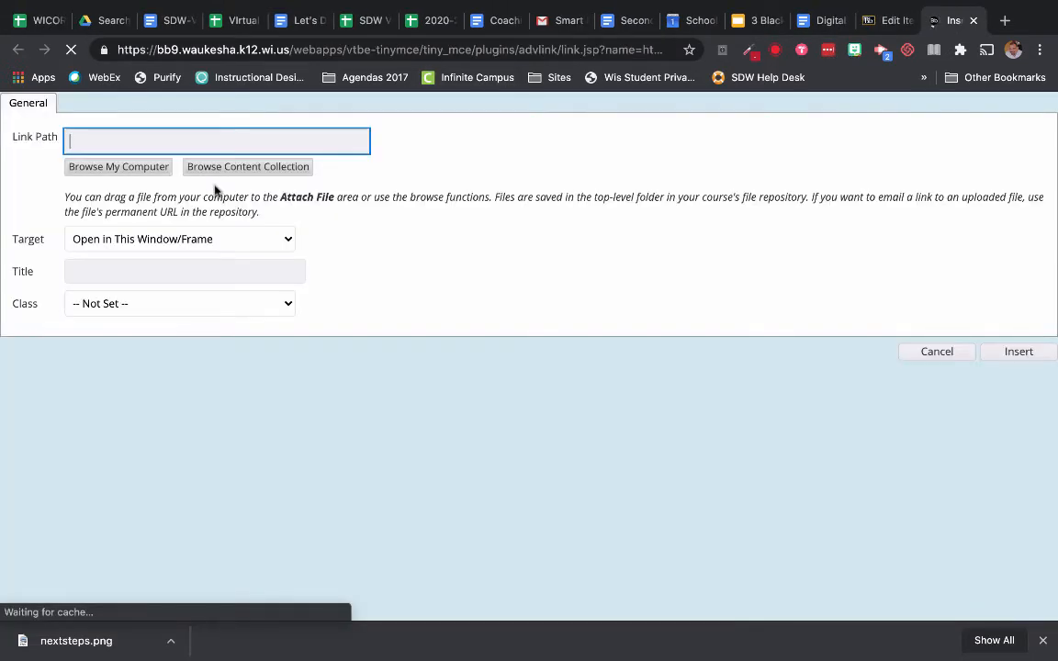
click(203, 135)
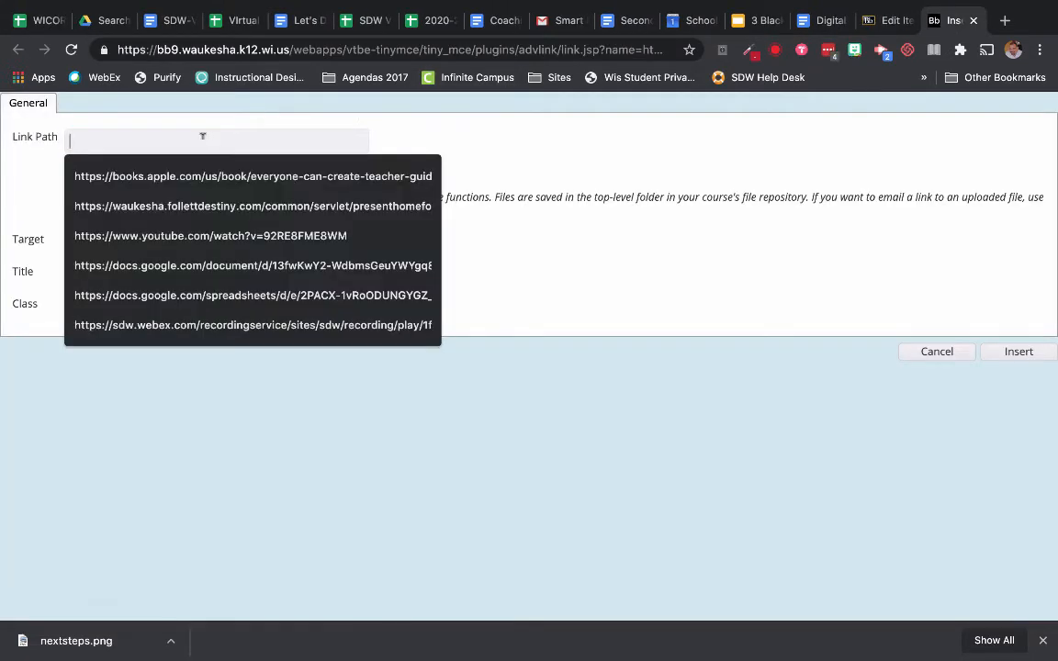
key(ctrl+v)
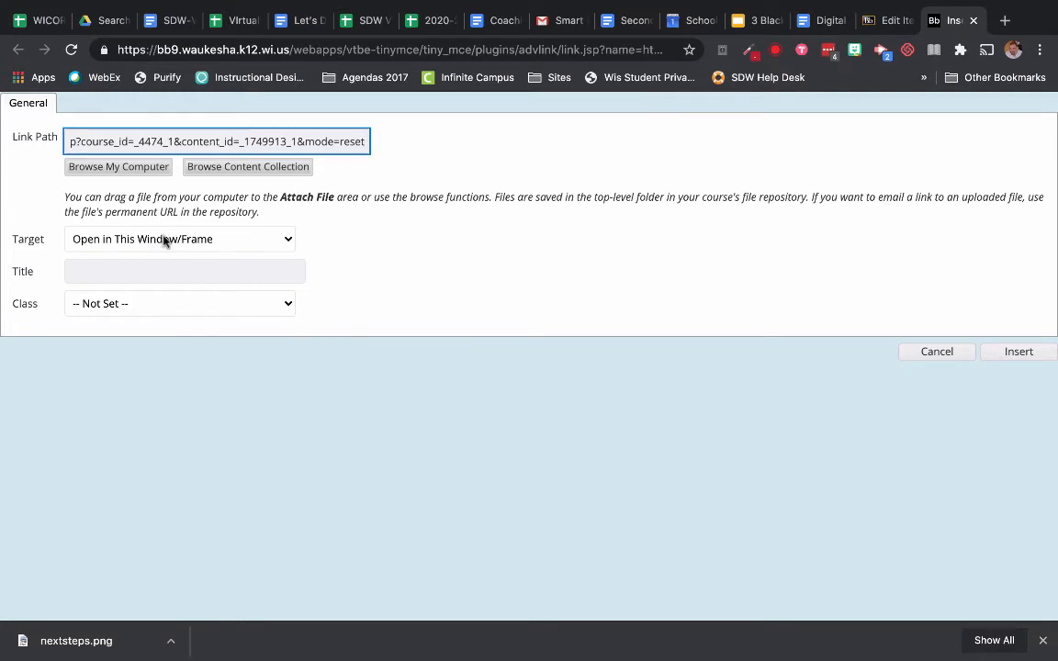
click(165, 240)
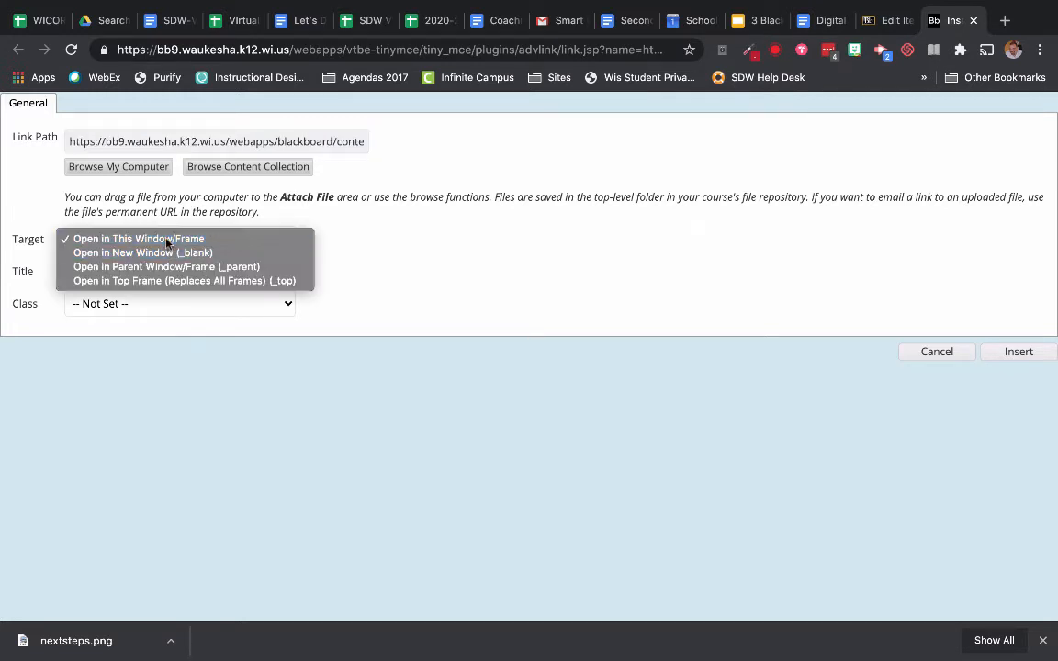
click(166, 240)
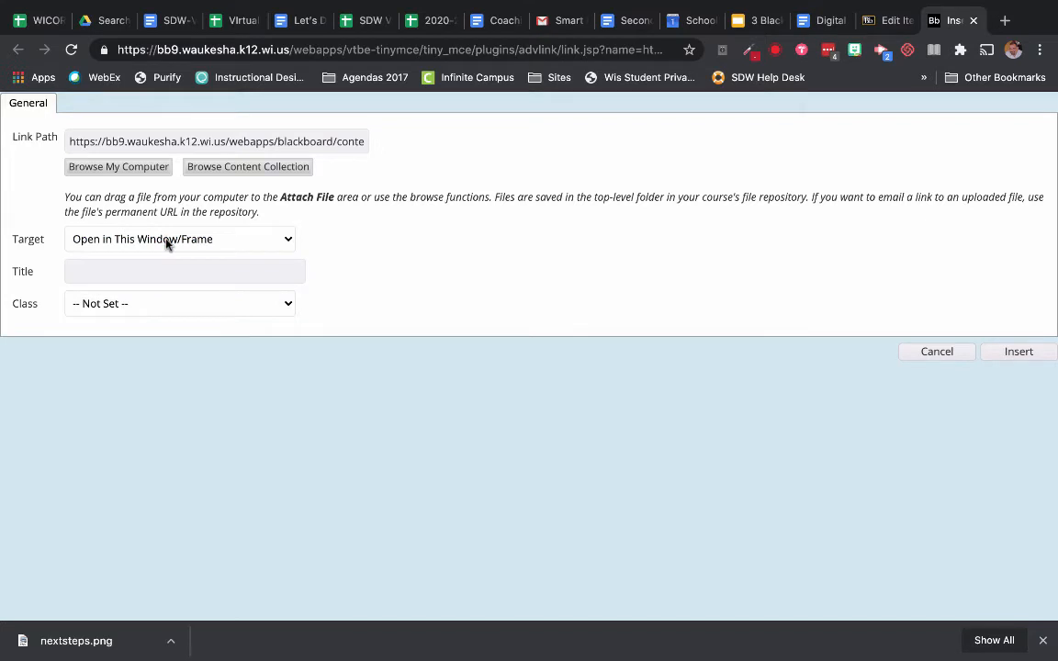
click(178, 239)
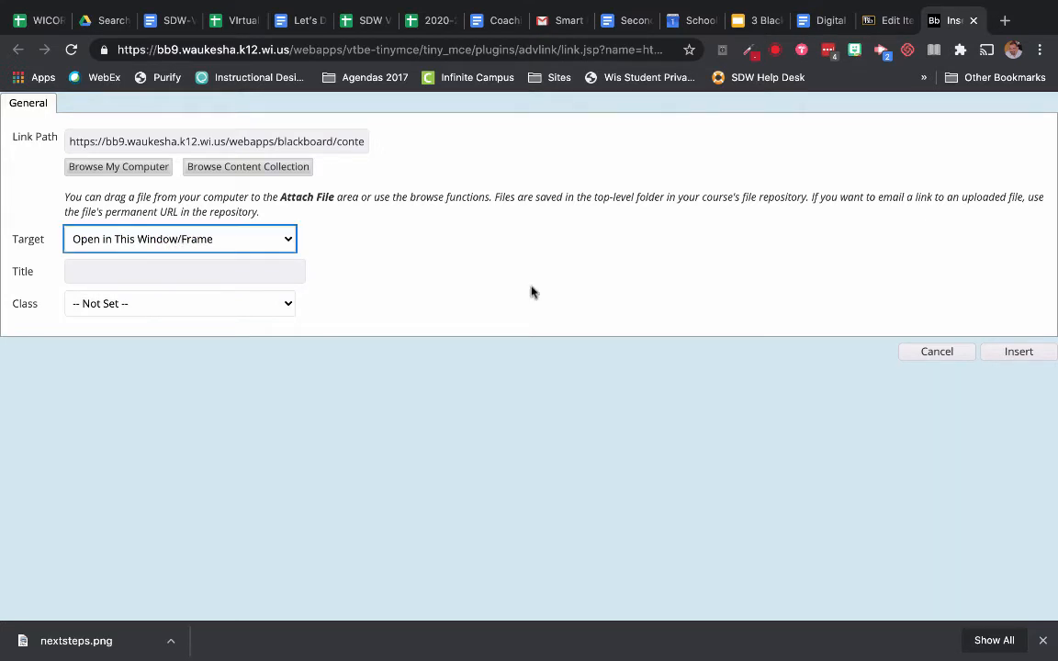
click(1038, 356)
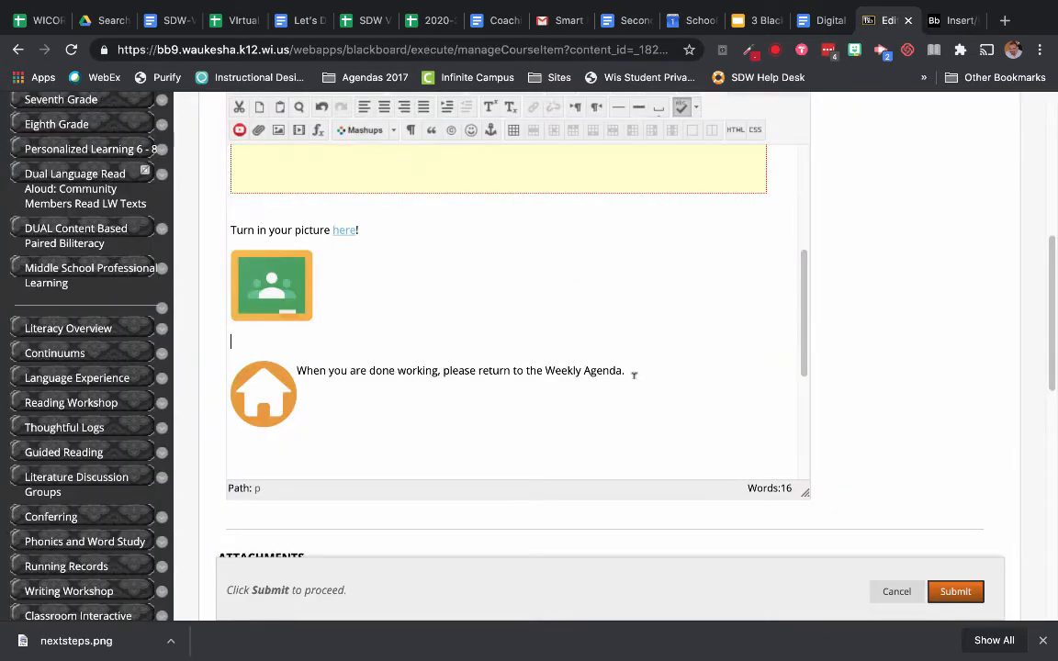
Step: Link the words "Weekly Agenda." in the sentence to the same pasted URL, opening in this window
drag(624, 370, 550, 368)
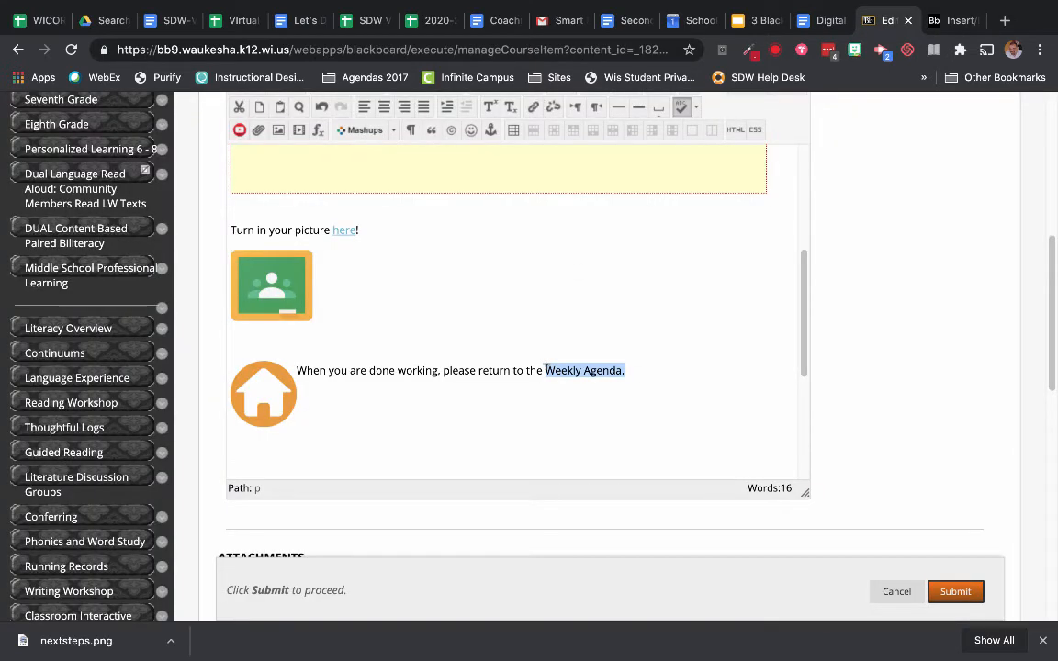
click(532, 106)
key(ctrl+v)
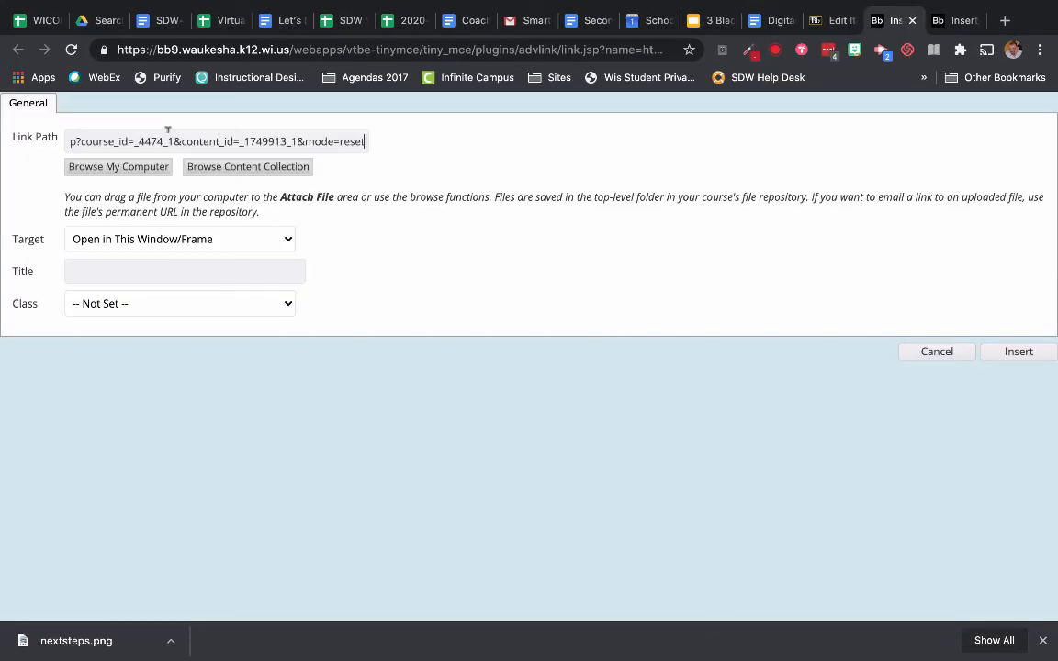
click(203, 238)
click(203, 239)
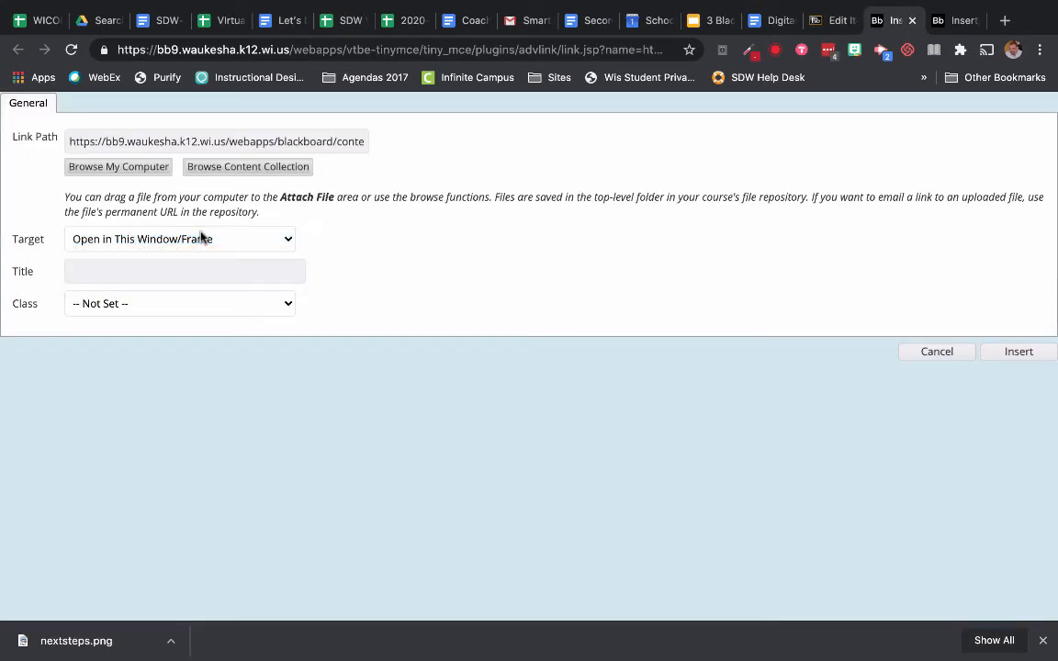
click(1021, 356)
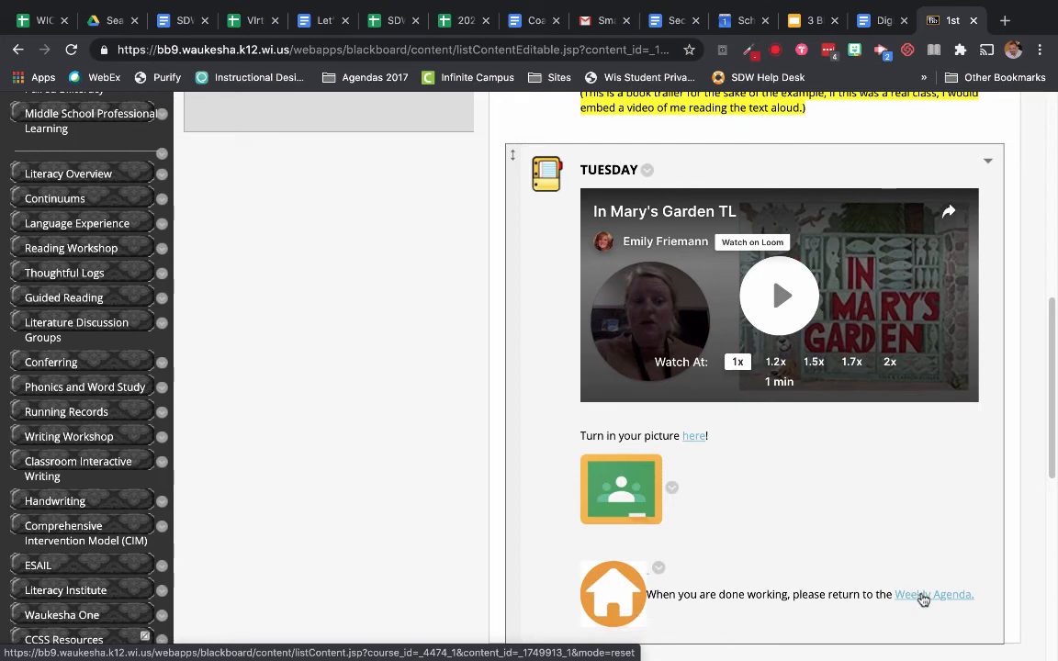
Step: Turn Edit Mode off and test the home image link from the TUESDAY lesson back to the Weekly Agenda
scroll(921, 597, up, 6)
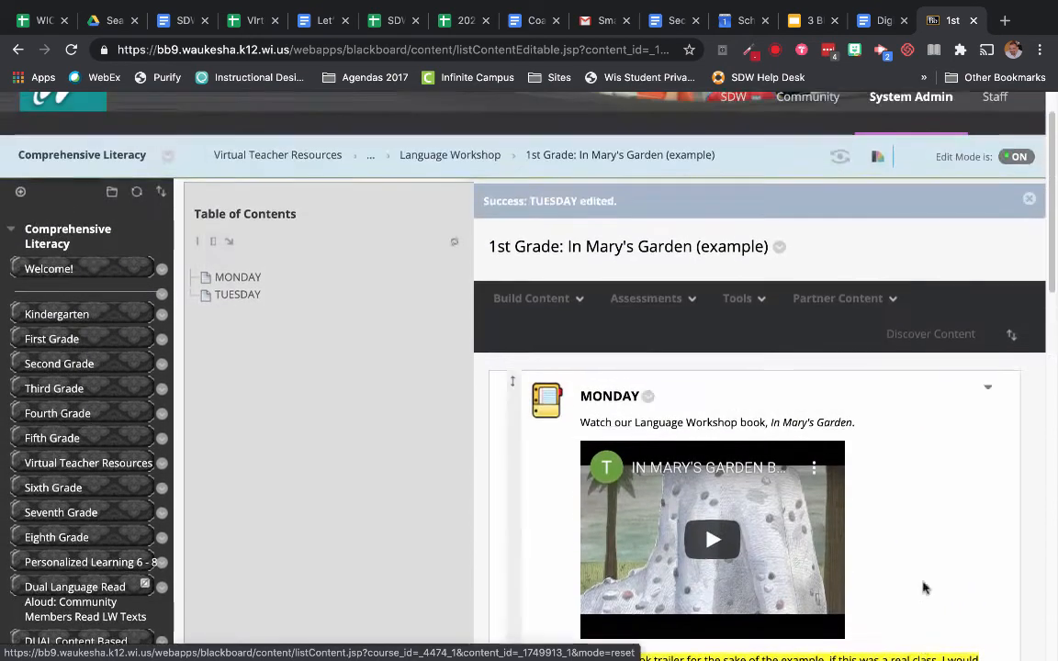
click(1016, 156)
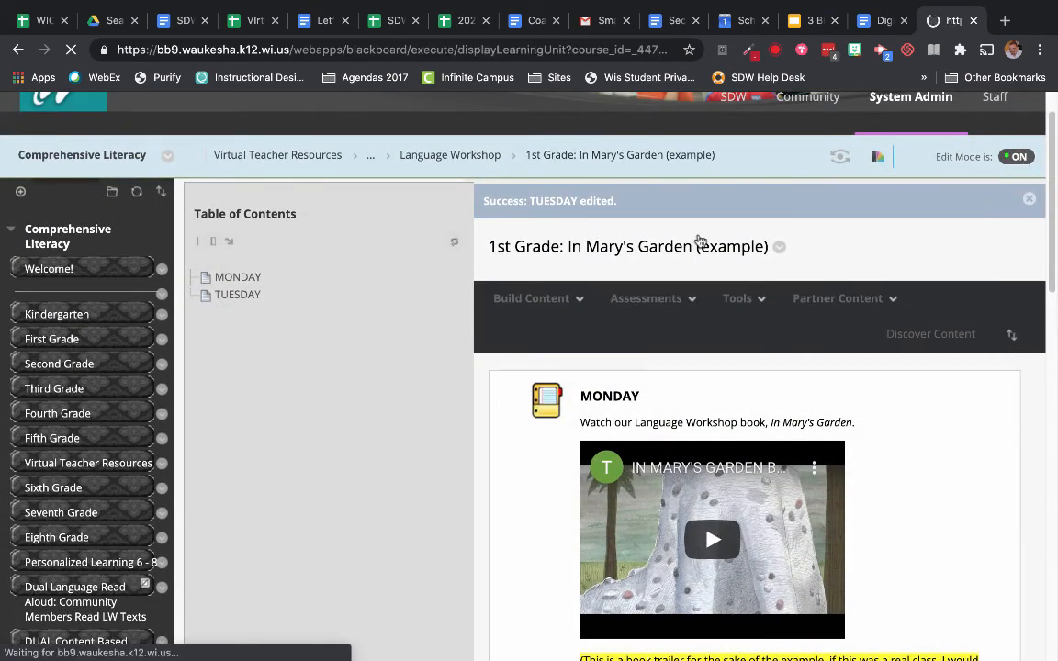
scroll(494, 365, down, 5)
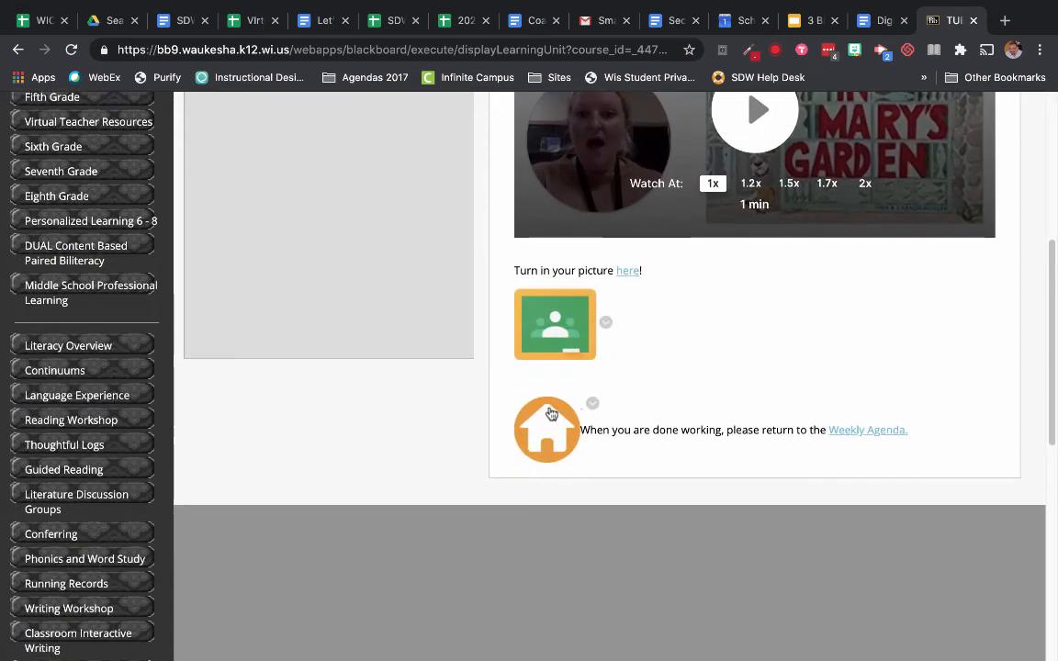
click(547, 432)
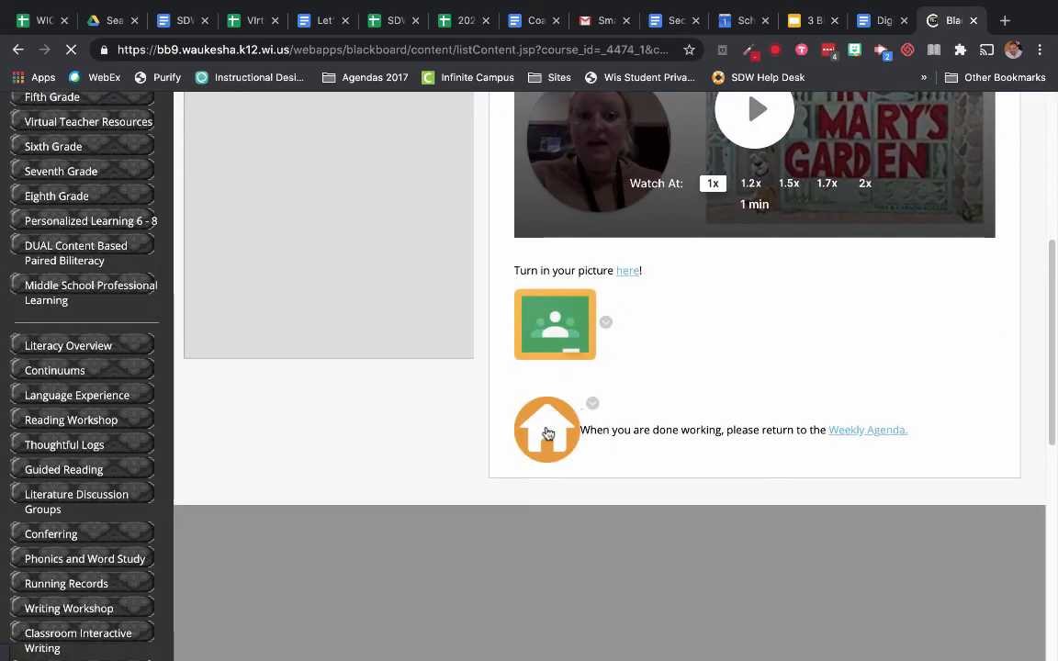
scroll(547, 433, down, 9)
scroll(547, 433, up, 5)
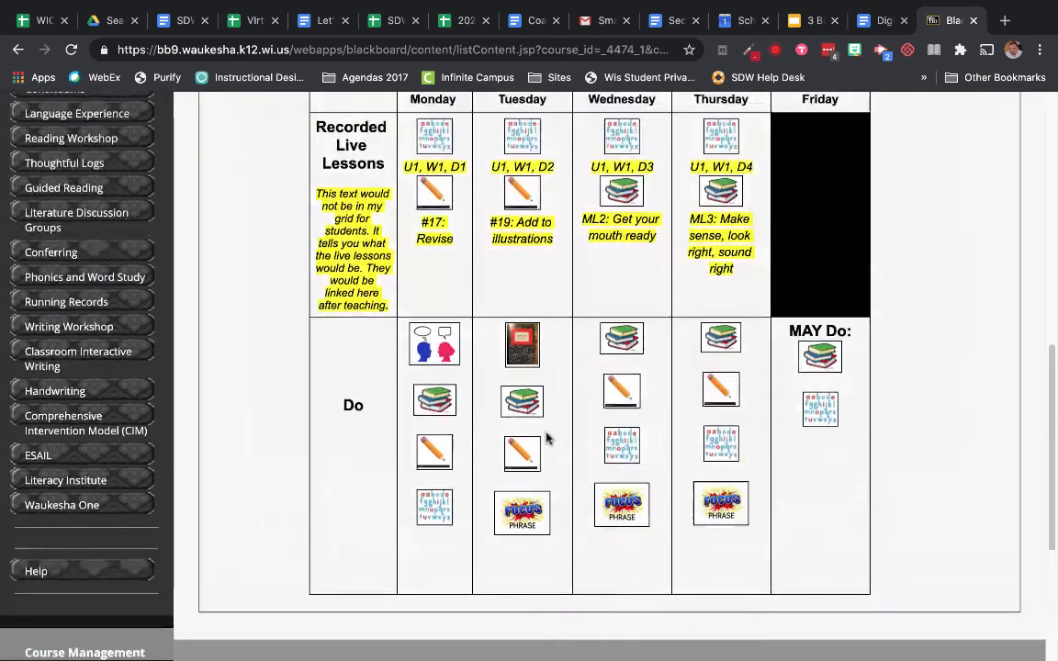
Step: Open the Tuesday lesson from the weekly grid, test the Weekly Agenda text link, and reopen Tuesday
click(524, 375)
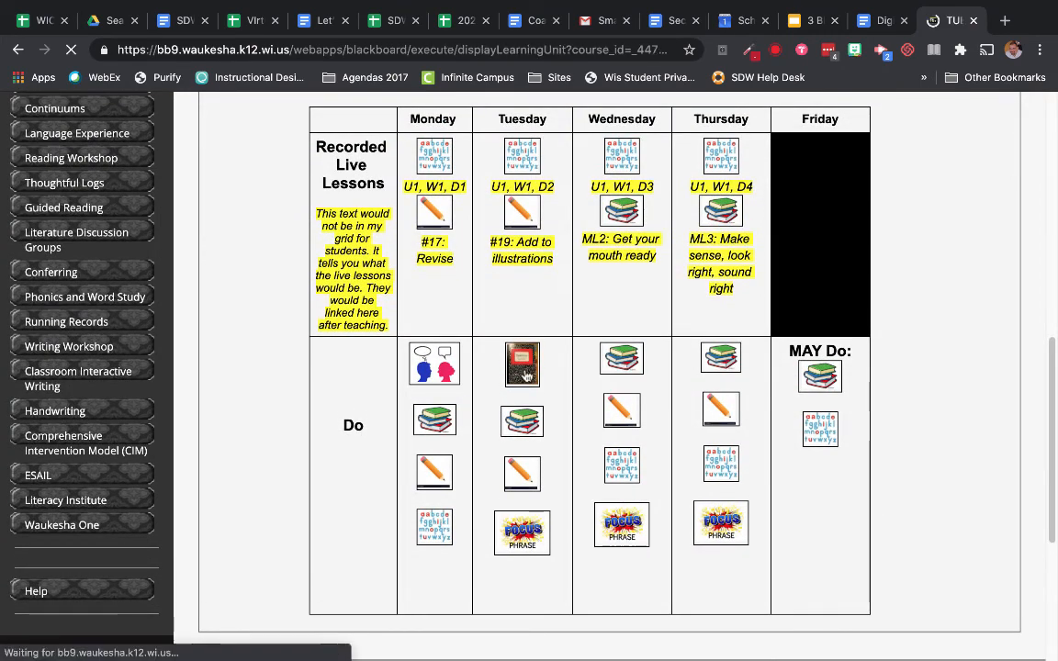
scroll(524, 375, down, 15)
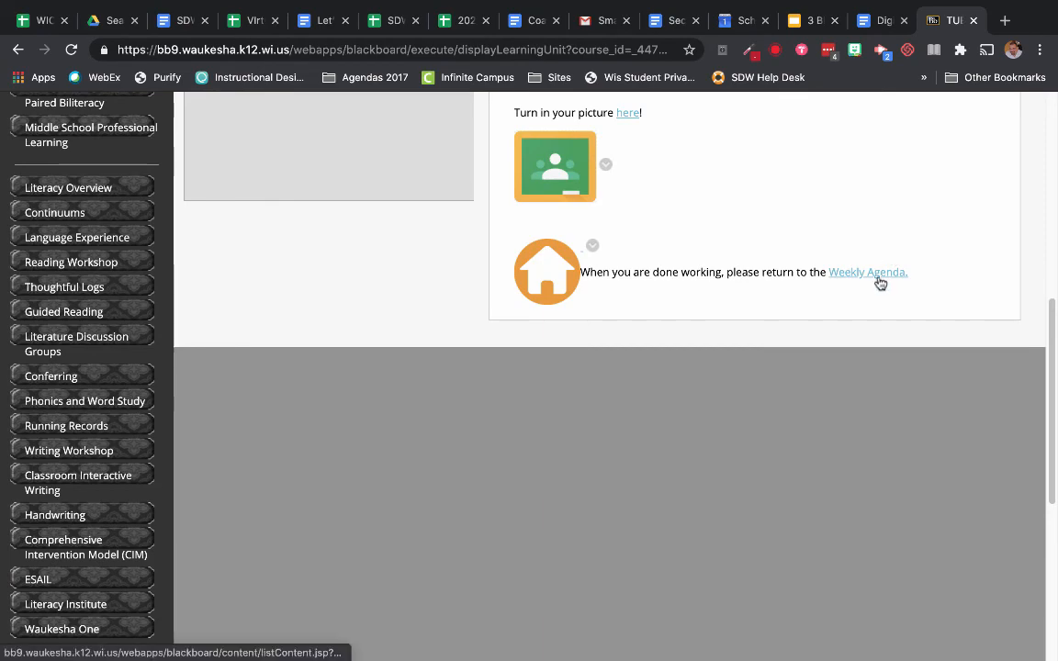
click(878, 277)
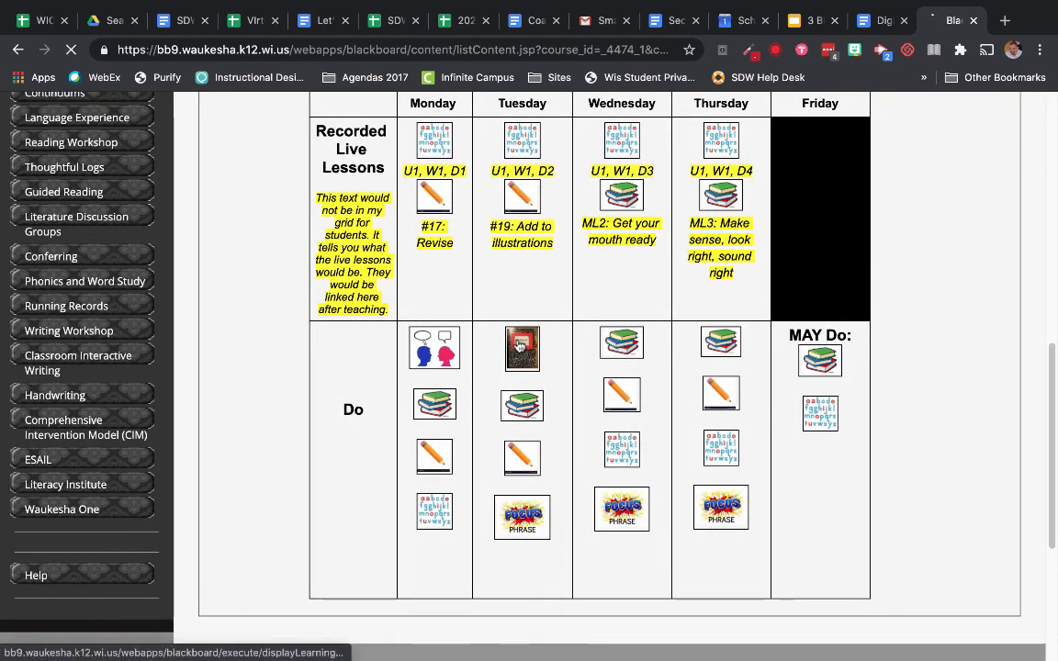
click(519, 346)
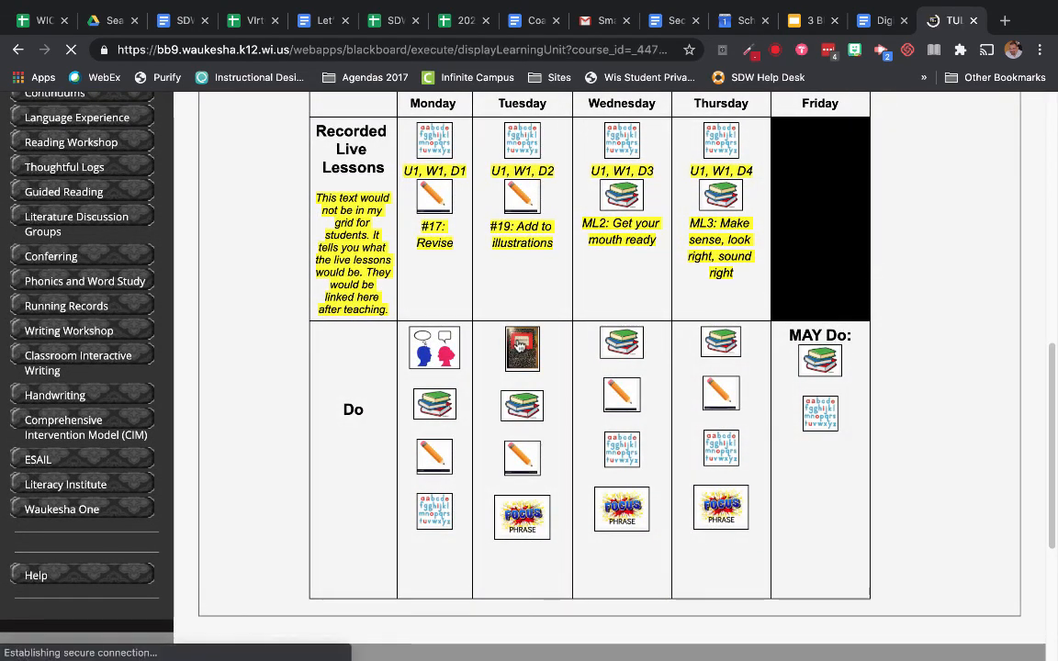